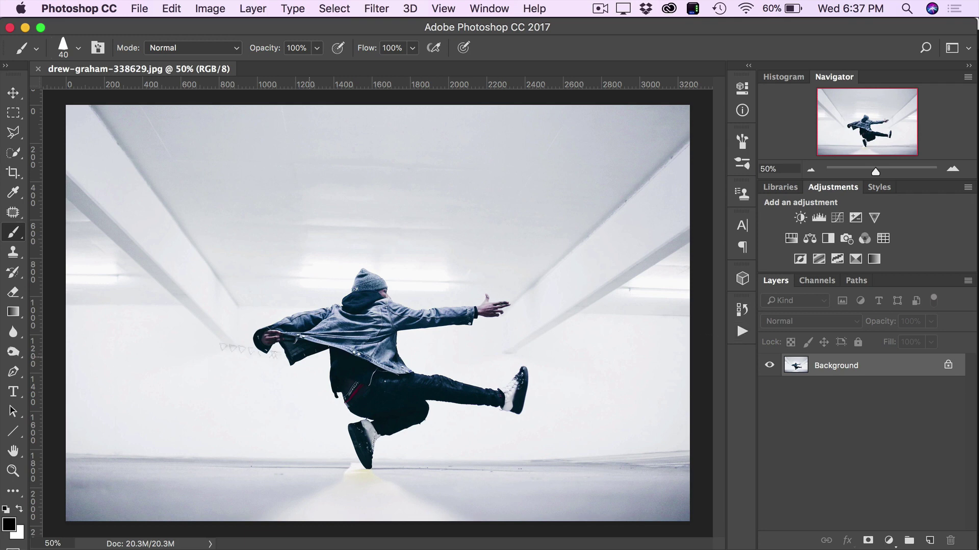
# Step: Set the Brush tool's opacity to 100%
pyautogui.click(316, 48)
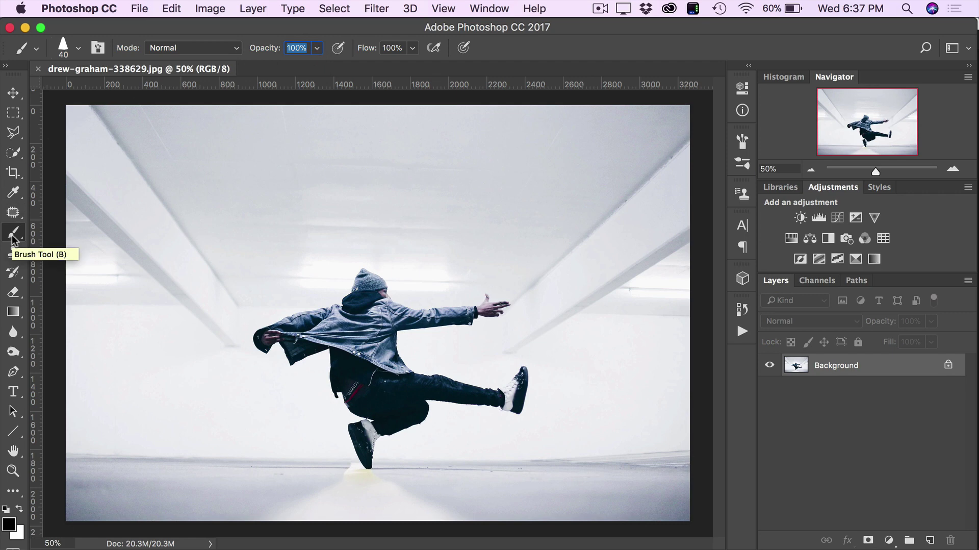
pyautogui.click(317, 49)
pyautogui.moveTo(300, 68); pyautogui.dragTo(338, 66)
pyautogui.click(330, 32)
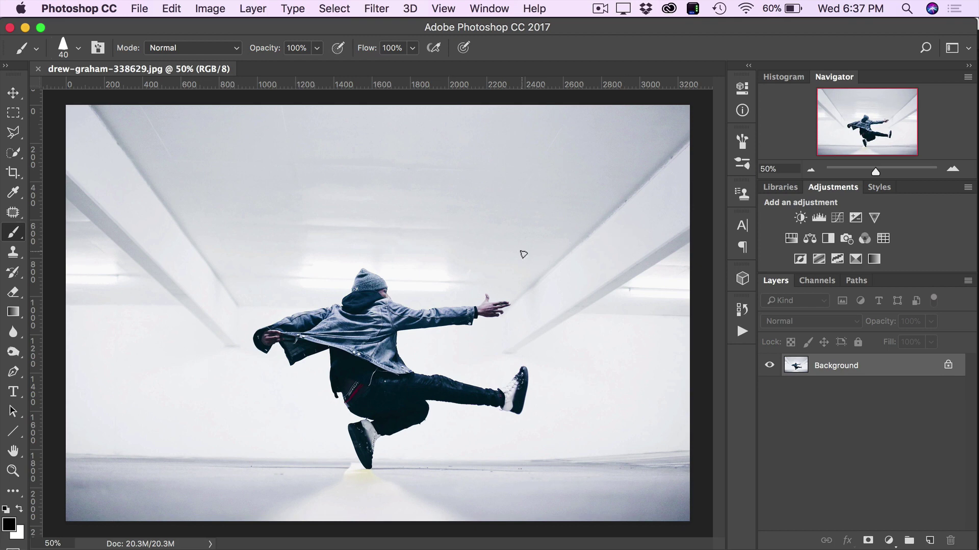
# Step: Run the Step 1 - Select Main Subject action from the PBB Fragmented set, dismiss its instructions and hide the actions list
pyautogui.click(741, 332)
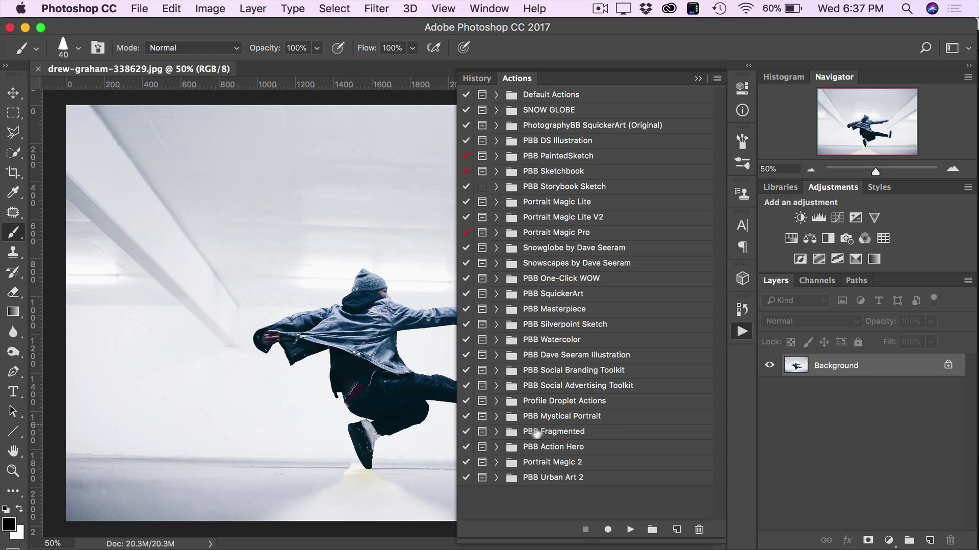
pyautogui.click(497, 433)
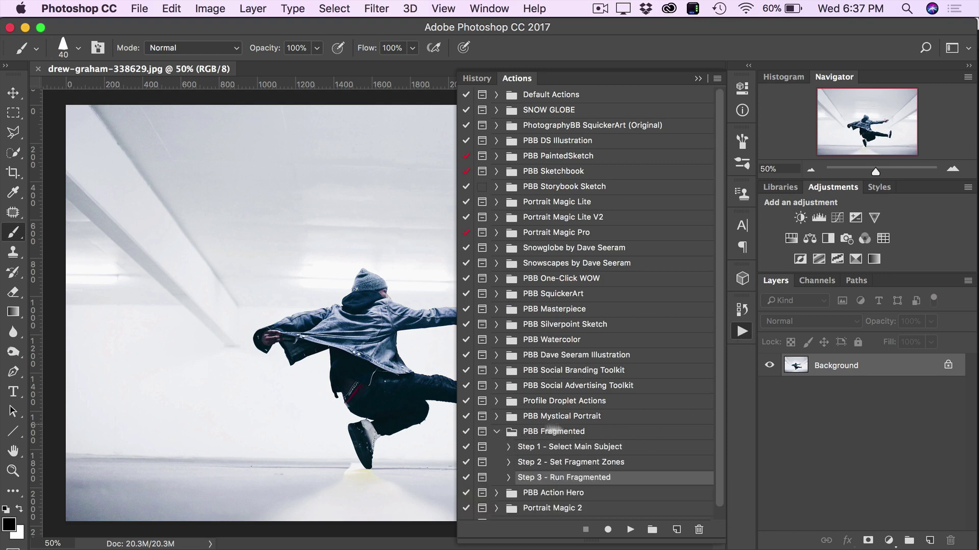
pyautogui.click(605, 449)
pyautogui.click(594, 463)
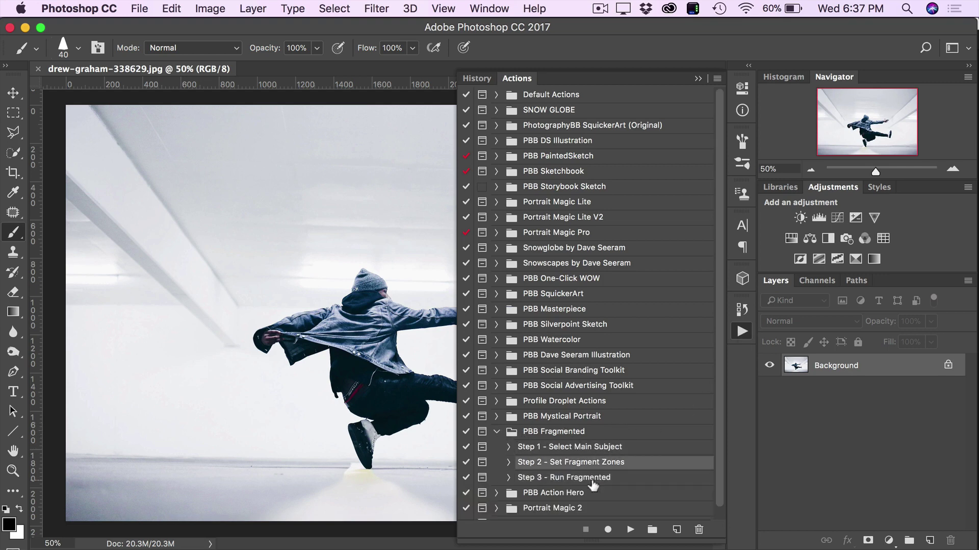
pyautogui.click(592, 479)
pyautogui.click(620, 451)
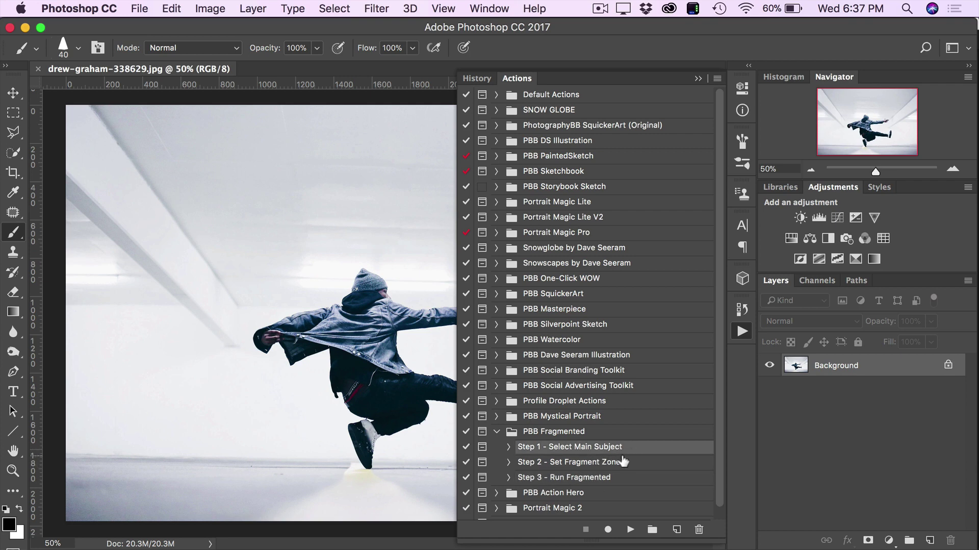
pyautogui.click(628, 530)
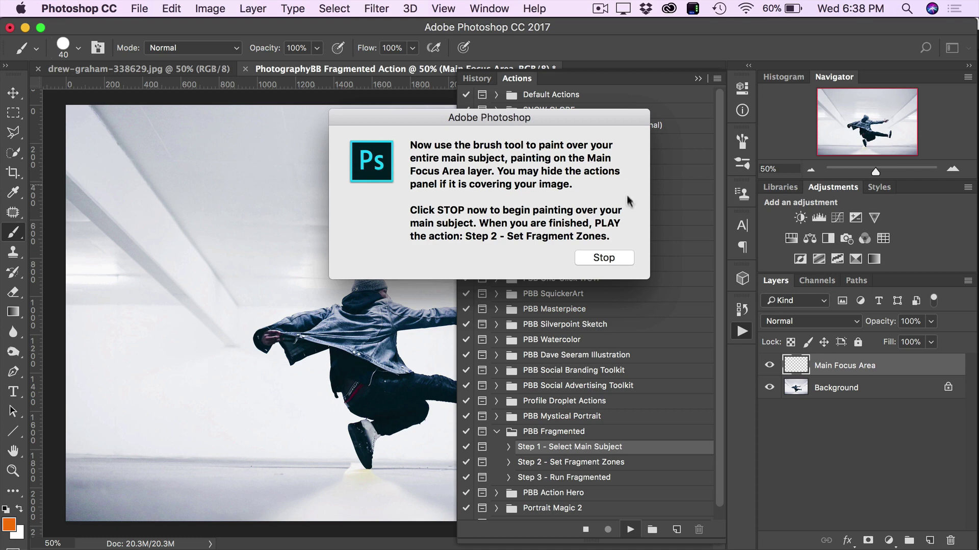
pyautogui.click(608, 258)
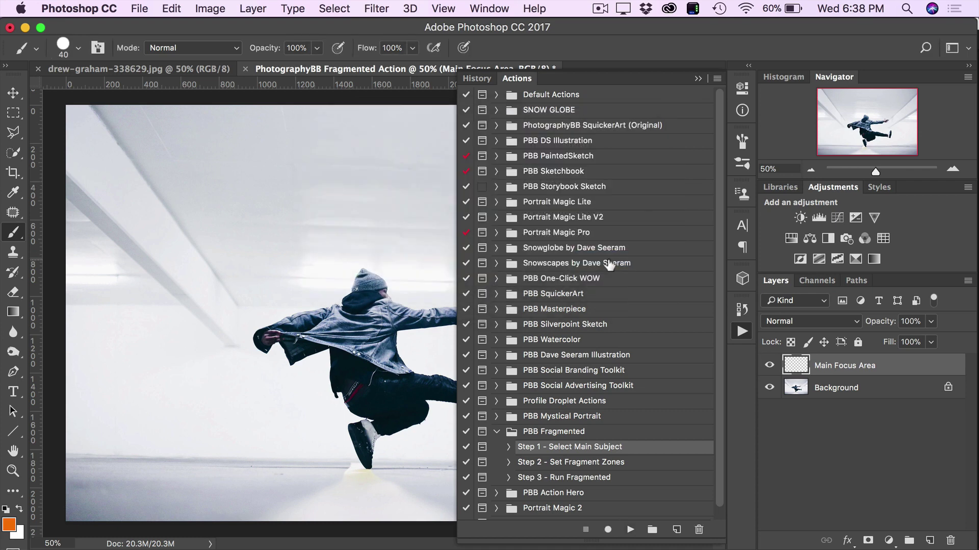
pyautogui.click(698, 79)
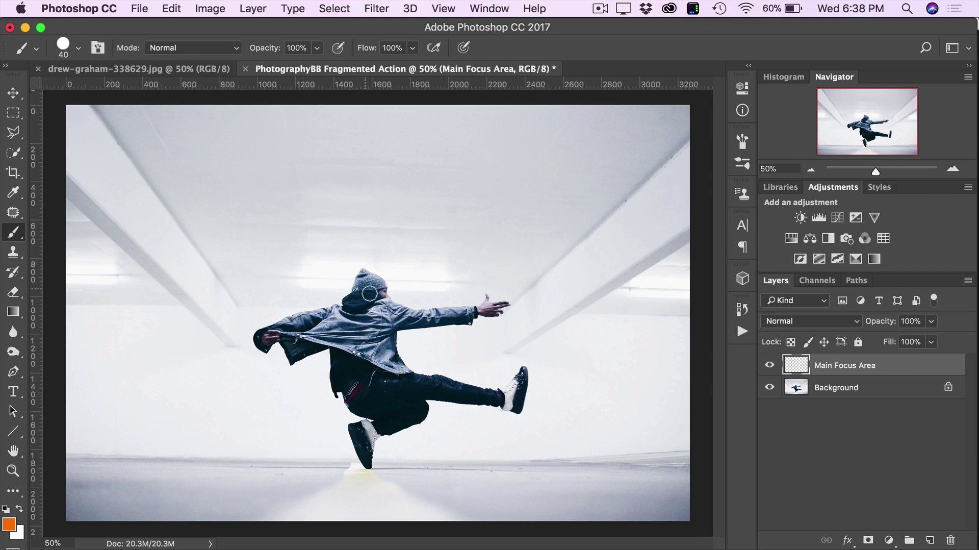
# Step: Try painting orange over the dancer's head and jacket on the Main Focus Area layer, and erase the strokes
pyautogui.moveTo(366, 285)
pyautogui.mouseDown()
pyautogui.moveTo(359, 310)
pyautogui.moveTo(374, 285)
pyautogui.moveTo(365, 323)
pyautogui.moveTo(369, 296)
pyautogui.moveTo(359, 313)
pyautogui.moveTo(290, 328)
pyautogui.moveTo(357, 319)
pyautogui.mouseUp()
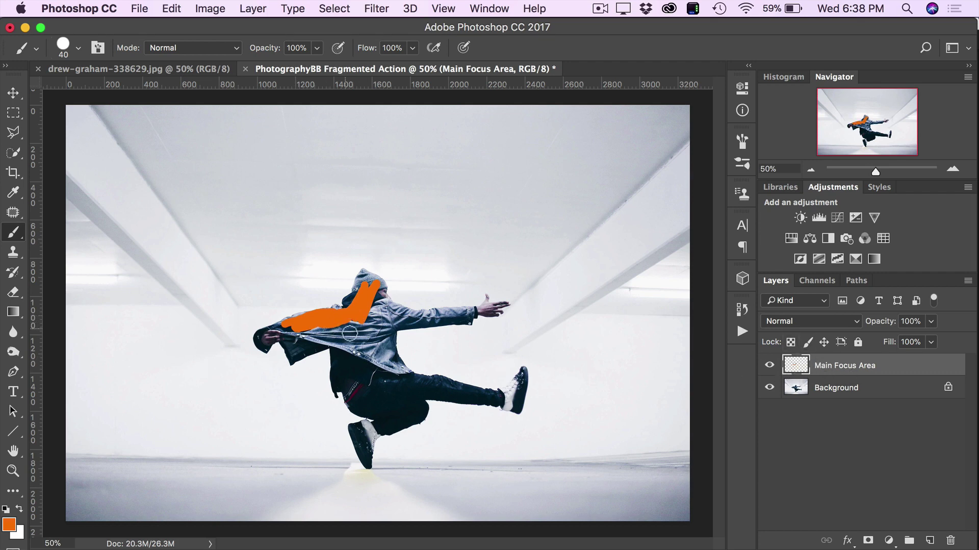
pyautogui.press('e')
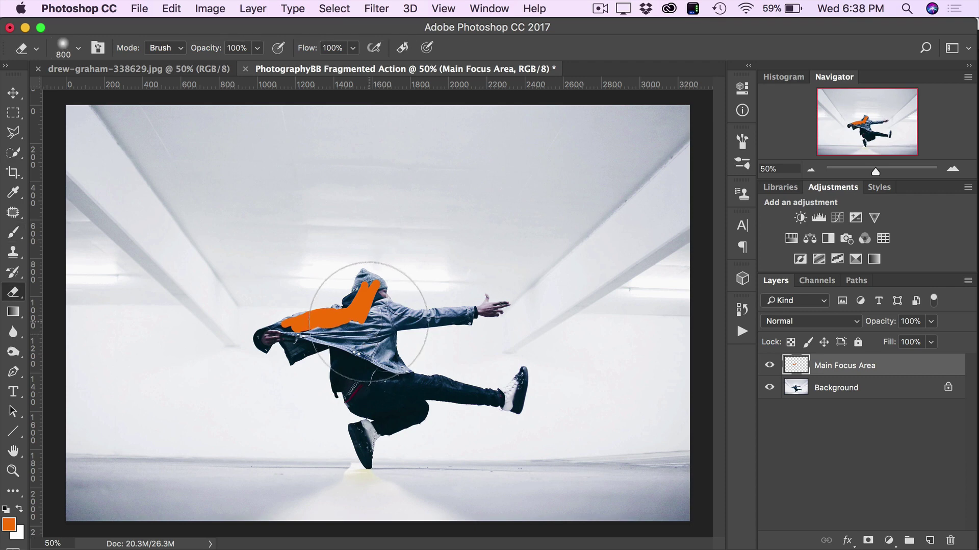
pyautogui.click(382, 265)
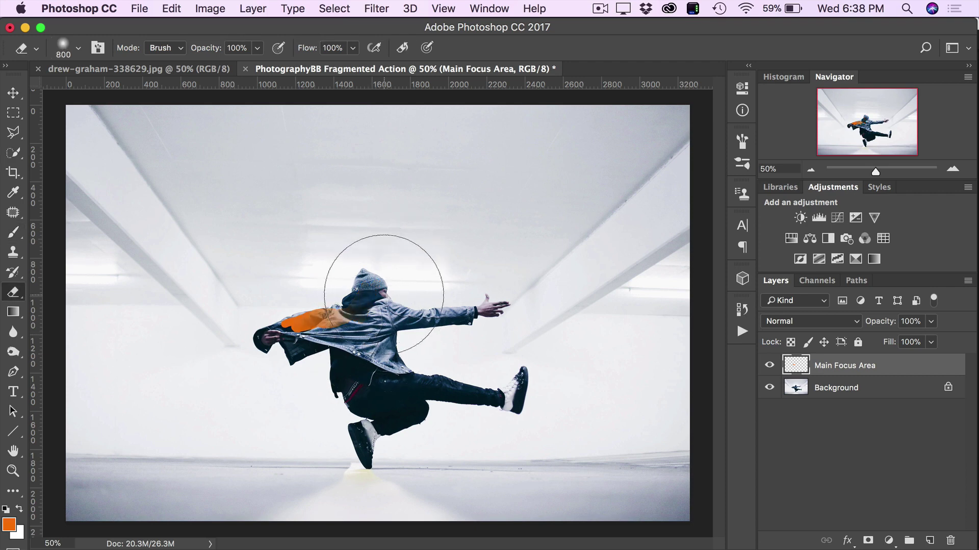
pyautogui.press('b')
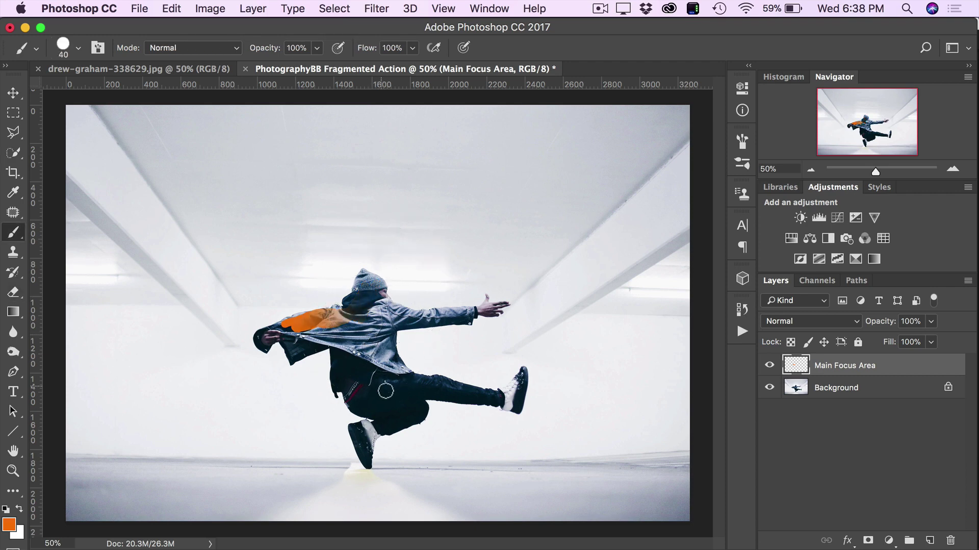
pyautogui.press('e')
pyautogui.click(305, 316)
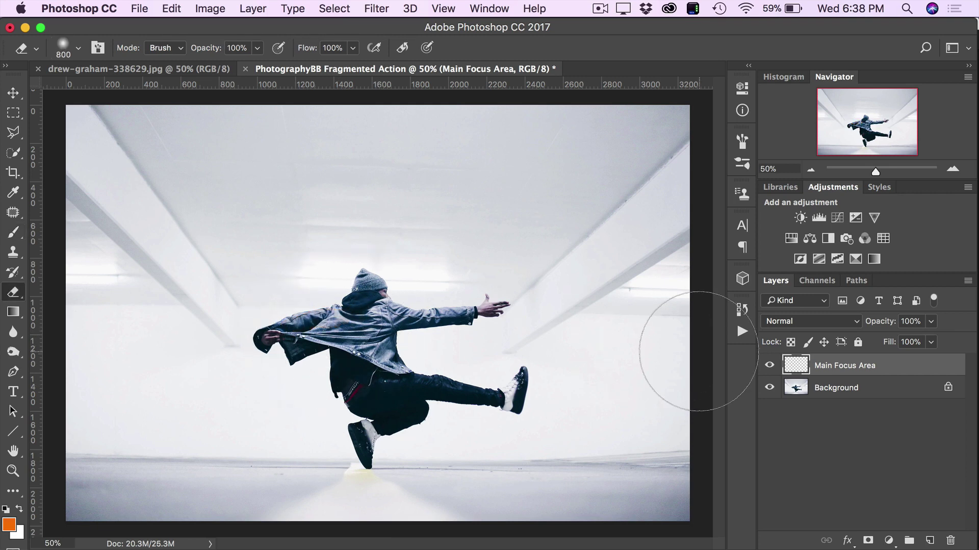
# Step: Select the dancer on the Background layer with the Quick Selection Tool
pyautogui.click(835, 390)
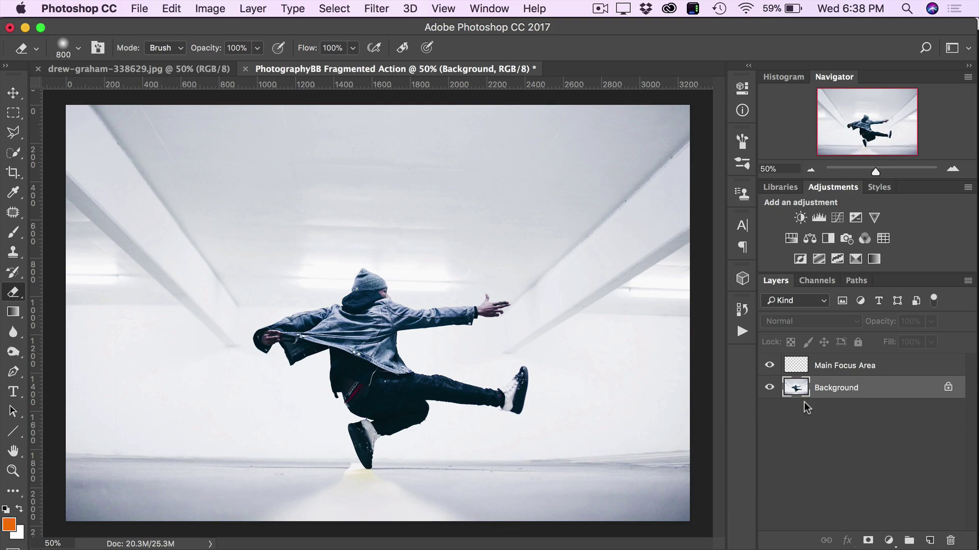
pyautogui.click(769, 388)
pyautogui.click(769, 387)
pyautogui.press('w')
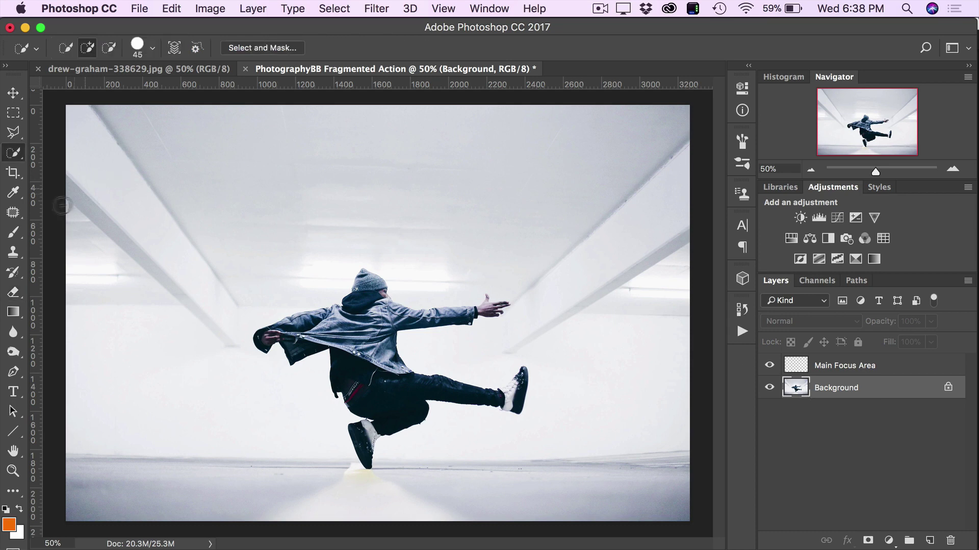
pyautogui.click(16, 160)
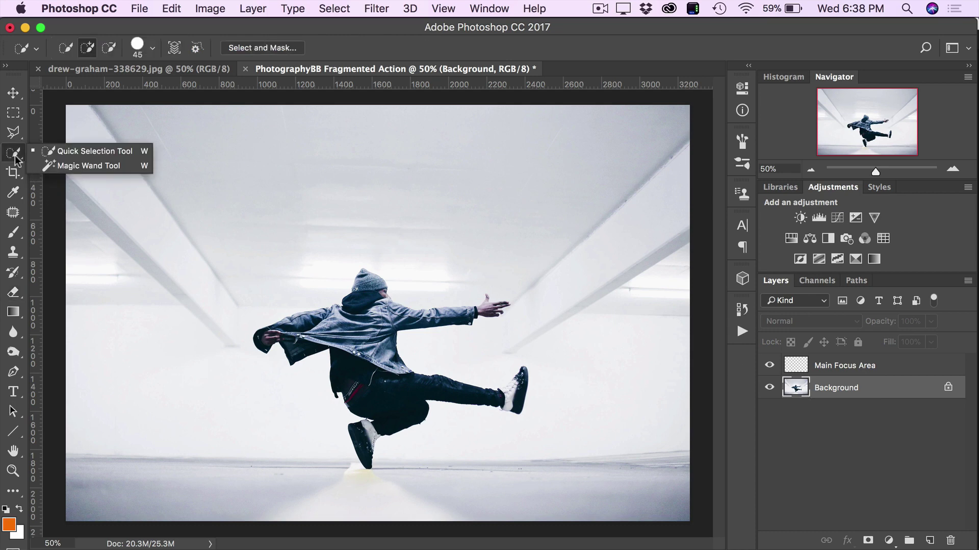
pyautogui.click(72, 149)
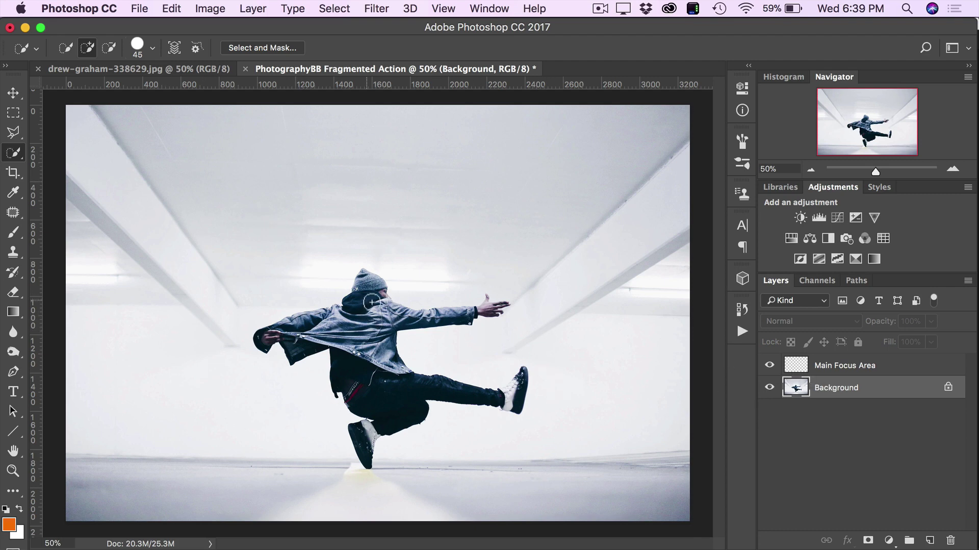
pyautogui.moveTo(365, 296); pyautogui.dragTo(369, 290)
# Step: Set the Quick Selection brush size to 60 while selecting the dancer
pyautogui.press(']')
pyautogui.press(']')
pyautogui.press(']')
pyautogui.press(']')
pyautogui.press(']')
pyautogui.press(']')
pyautogui.press(']')
pyautogui.press(']')
pyautogui.press(']')
pyautogui.press('[')
pyautogui.press('[')
pyautogui.press('[')
pyautogui.press('[')
pyautogui.press('[')
pyautogui.press('[')
pyautogui.press('[')
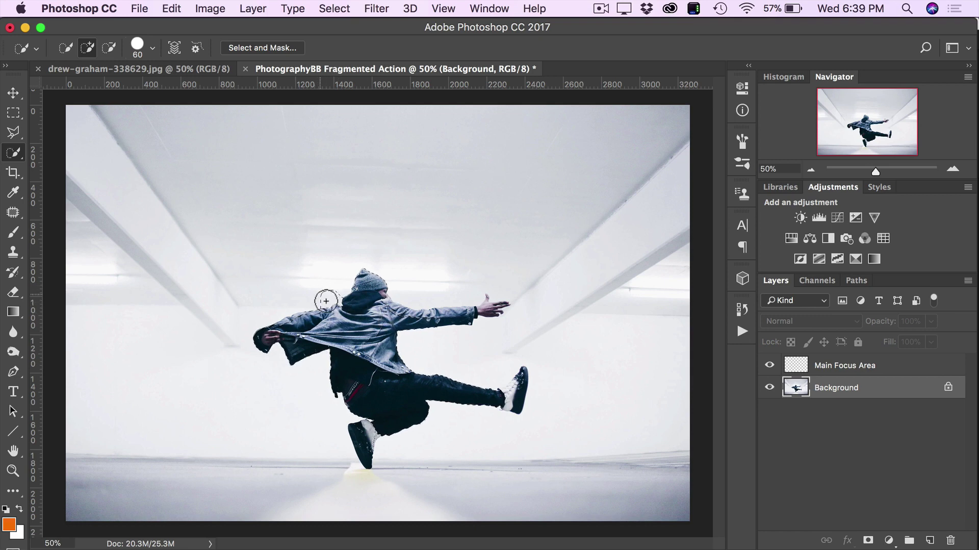
# Step: Refine the dancer's selection by removing the background above the shoulder and around the outstretched hand, and adding the missed arm area
pyautogui.press('alt')
pyautogui.press('alt')
pyautogui.moveTo(324, 295)
pyautogui.mouseDown()
pyautogui.moveTo(314, 296)
pyautogui.moveTo(339, 295)
pyautogui.mouseUp()
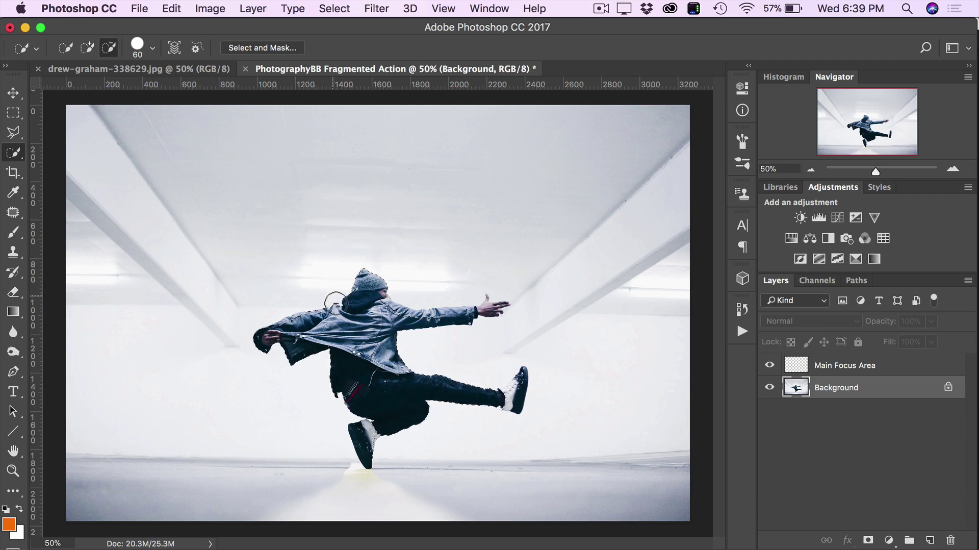
pyautogui.press('alt')
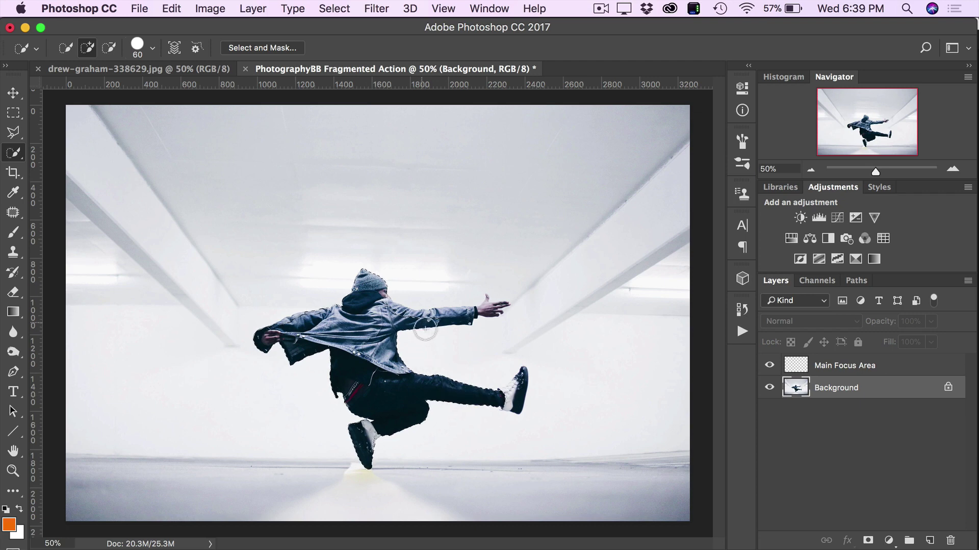
pyautogui.moveTo(432, 330); pyautogui.dragTo(440, 330)
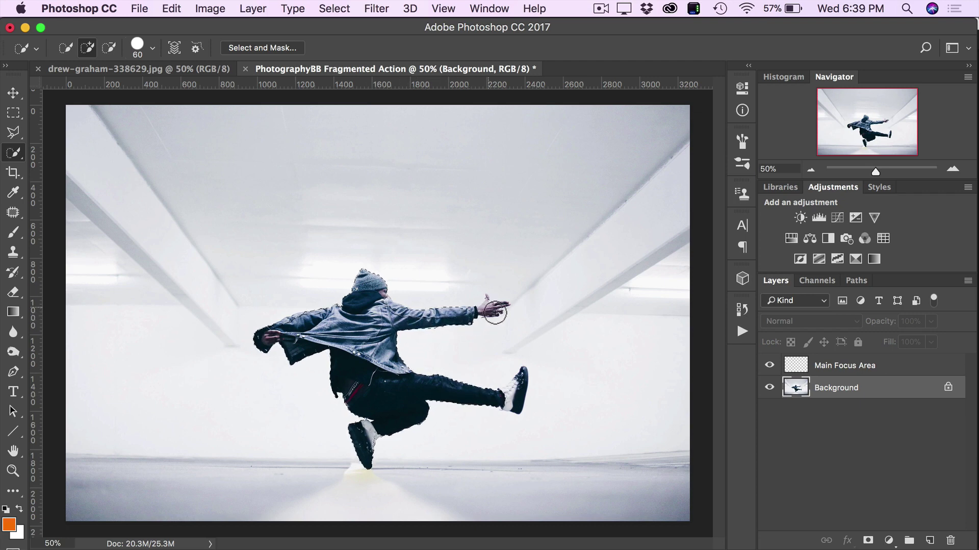
pyautogui.press('alt')
pyautogui.keyDown('alt'); pyautogui.click(505, 301); pyautogui.keyUp('alt')
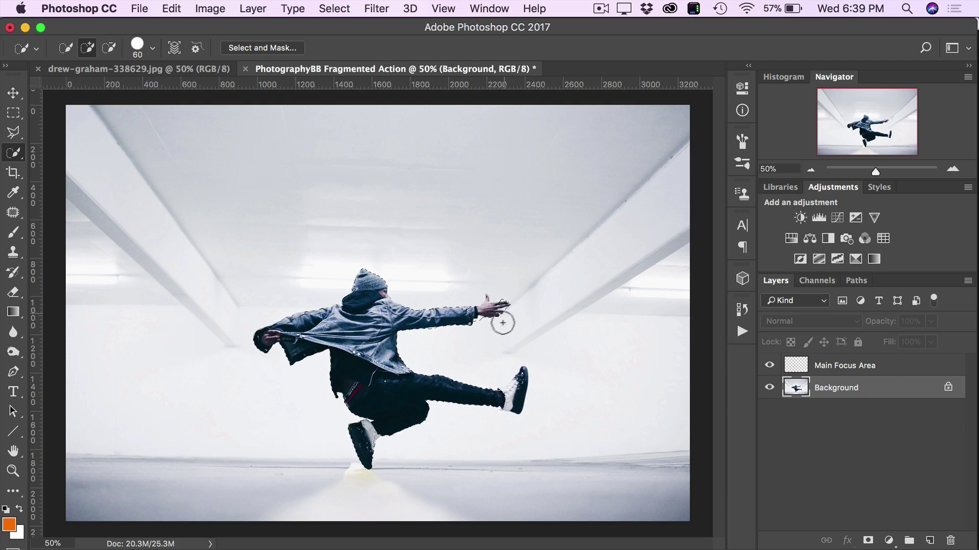
# Step: Fill the dancer's selection with the Foreground Color at 100% opacity on the Main Focus Area layer
pyautogui.click(839, 362)
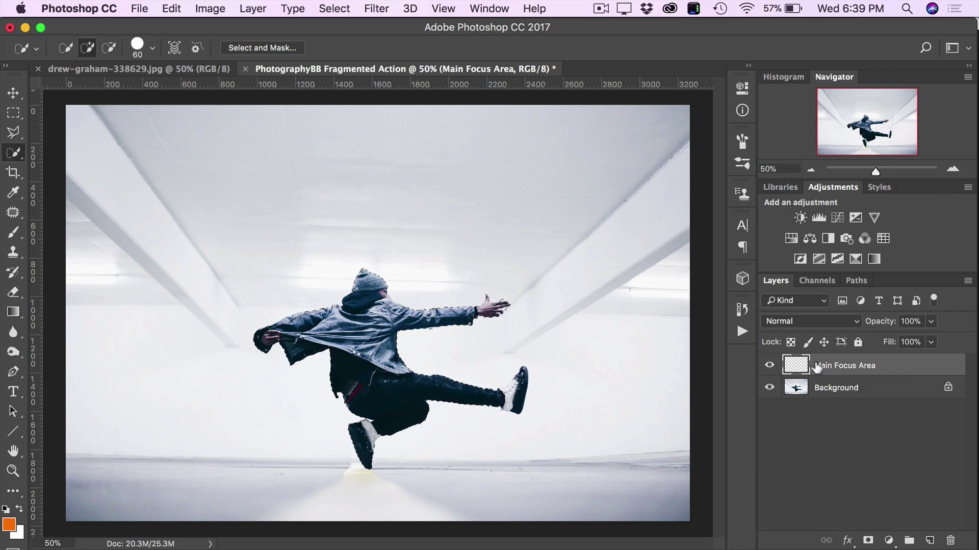
pyautogui.hotkey('shift', 'F5')
pyautogui.click(529, 371)
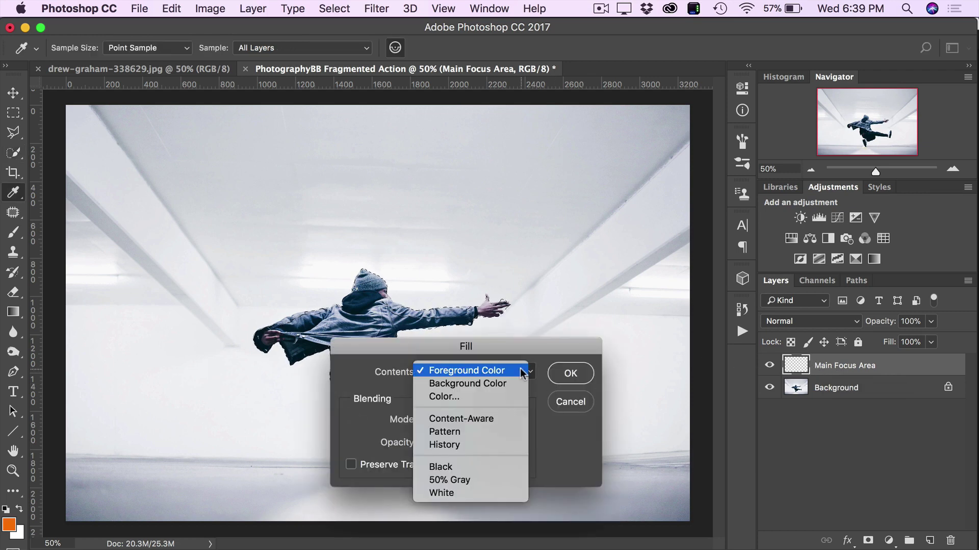
pyautogui.click(488, 371)
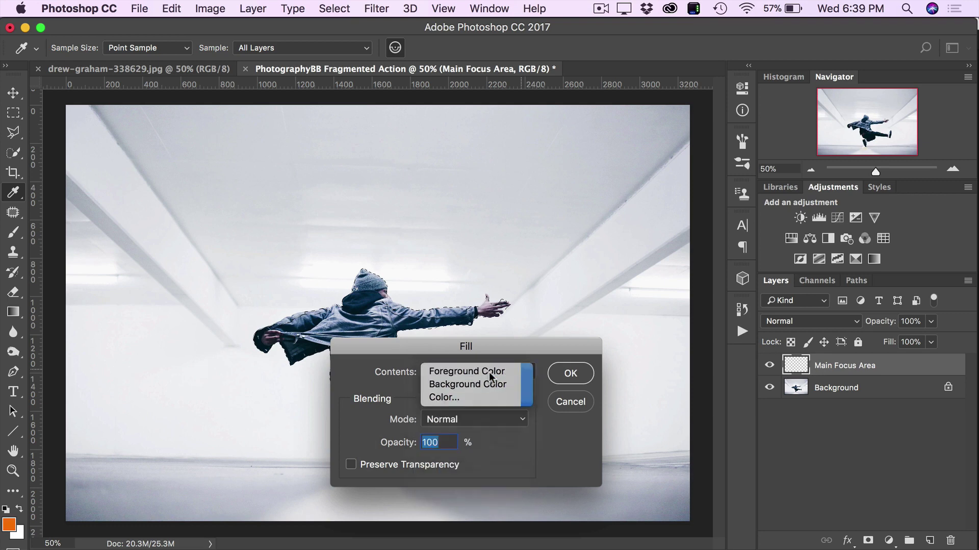
pyautogui.click(570, 375)
pyautogui.press('w')
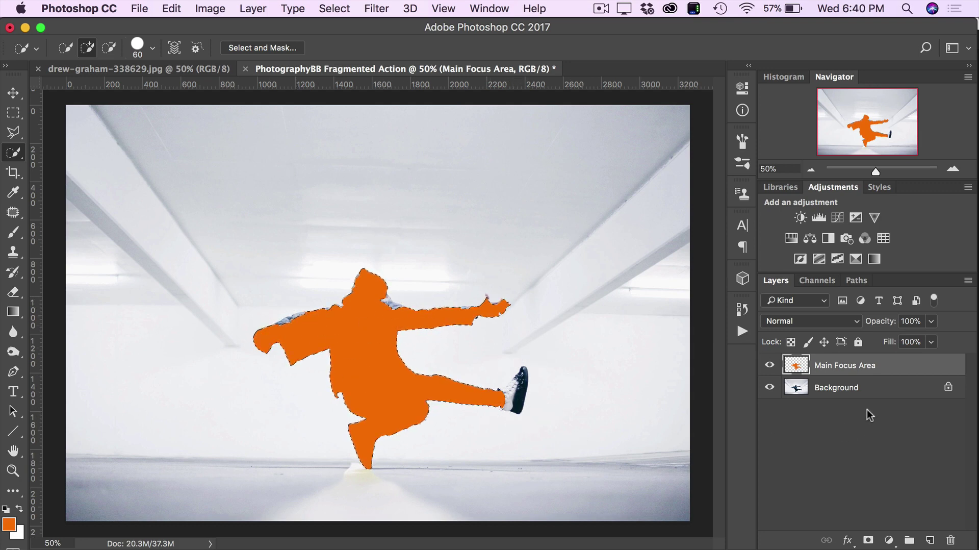
# Step: Add the raised shoe and missed jacket edges to the selection from the Background layer, and refill it with orange on Main Focus Area
pyautogui.click(857, 393)
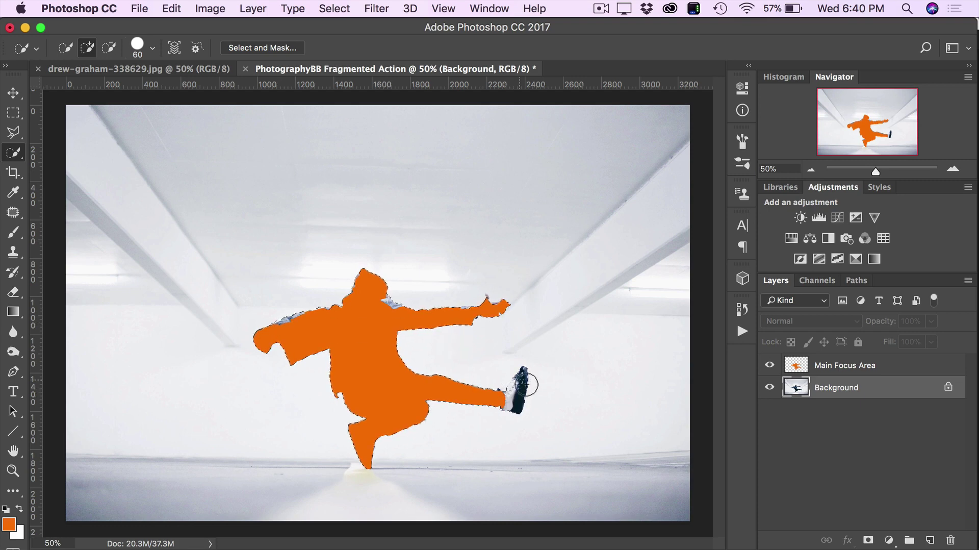
pyautogui.click(820, 371)
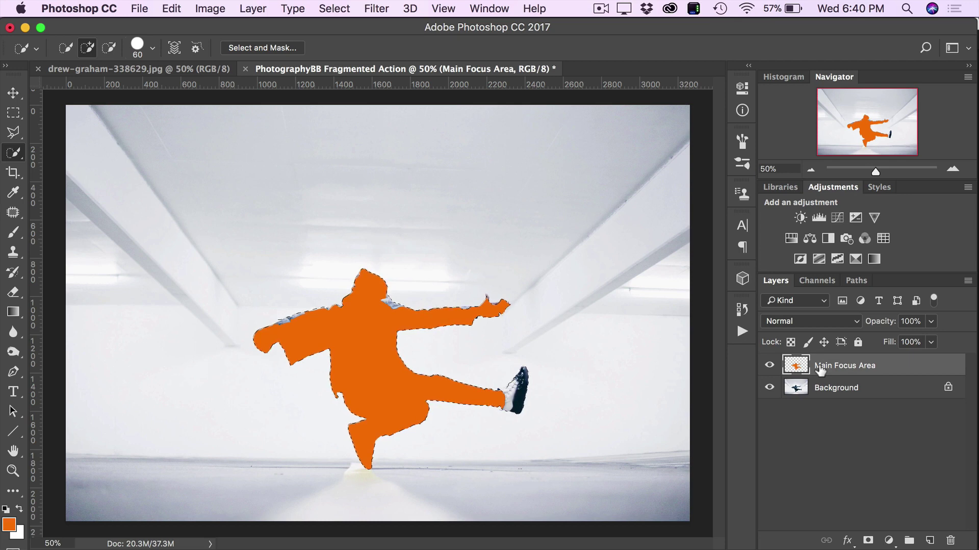
pyautogui.hotkey('shift', 'BackSpace')
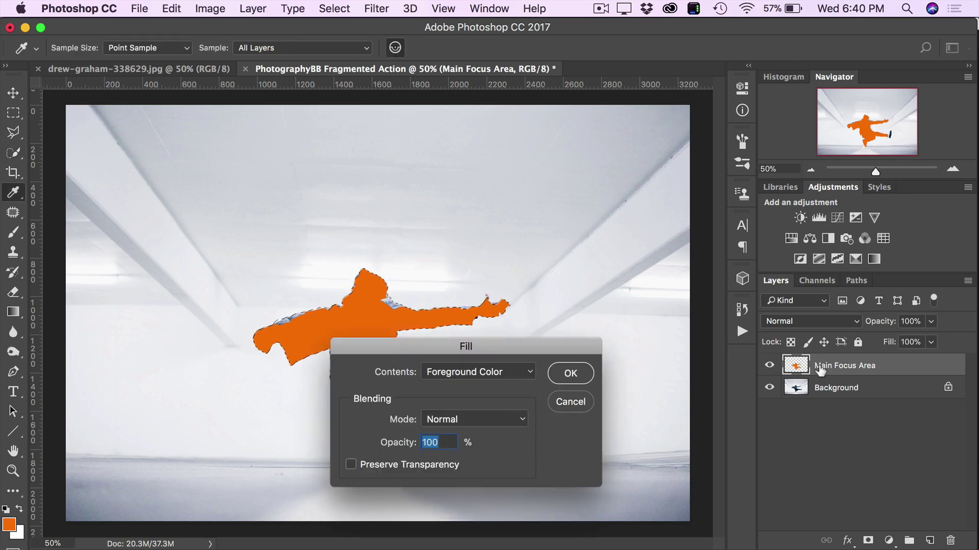
pyautogui.press('Return')
pyautogui.press('w')
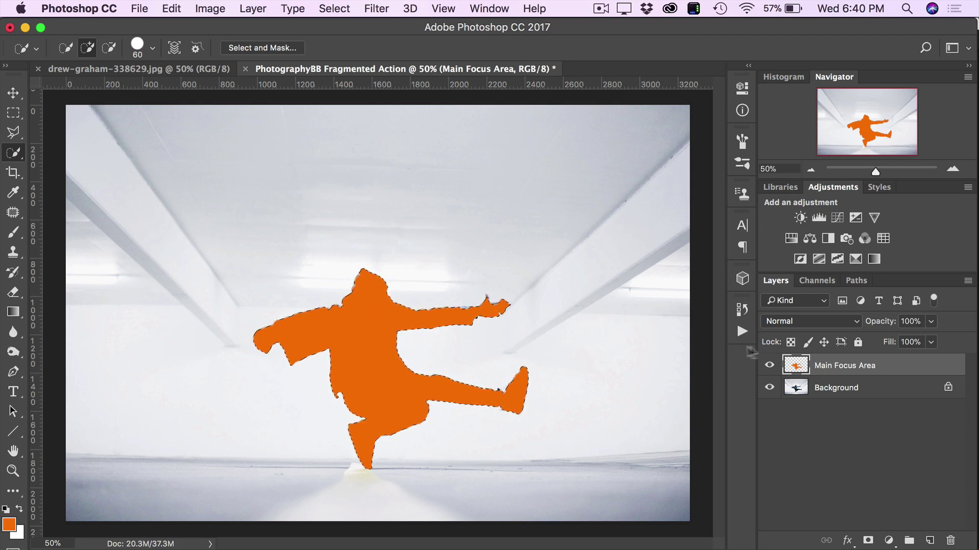
# Step: Touch up the remaining edges of the dancer's selection on the Background layer and fill it again on the Main Focus Area layer
pyautogui.click(818, 396)
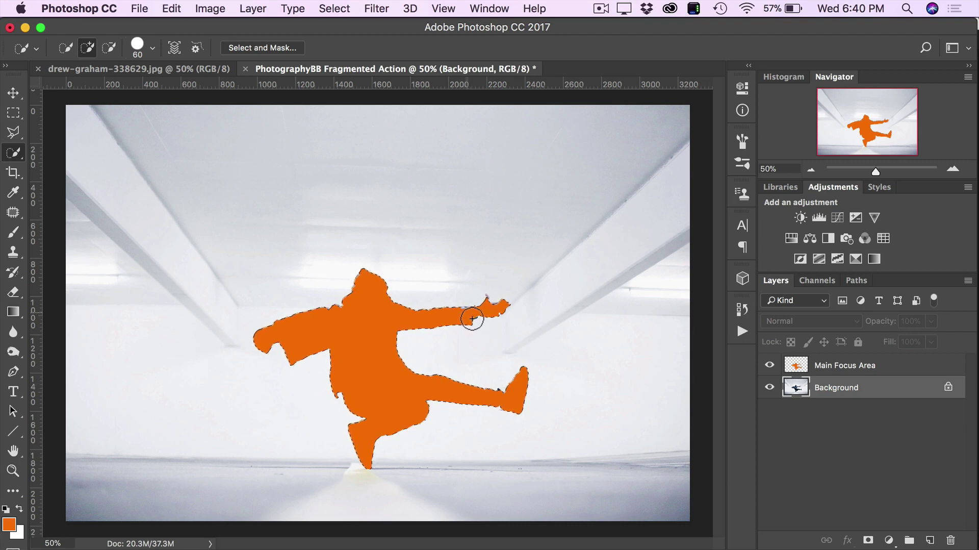
pyautogui.click(826, 367)
pyautogui.hotkey('shift', 'BackSpace')
pyautogui.press('Return')
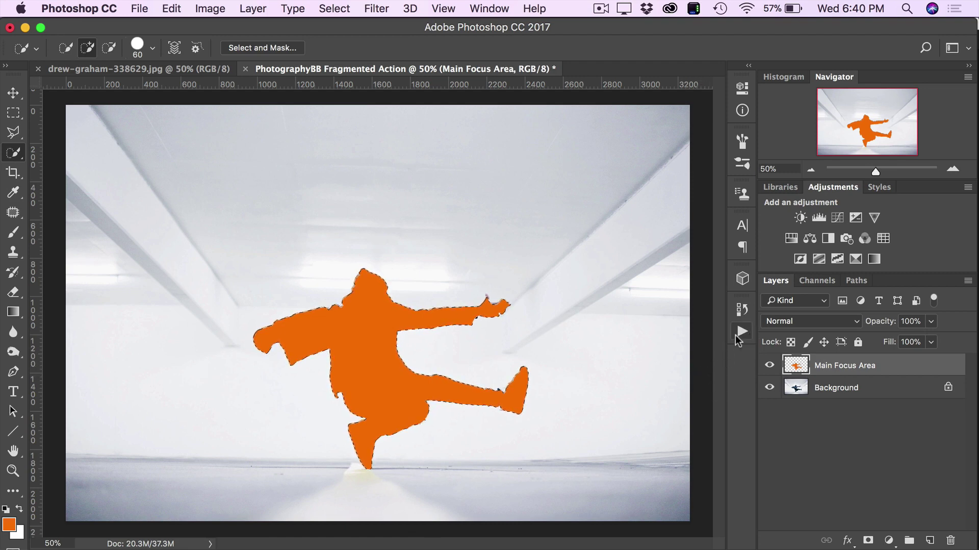
# Step: Run the Step 2 - Set Fragment Zones action from the PBB Fragmented set and dismiss its instructions
pyautogui.click(741, 331)
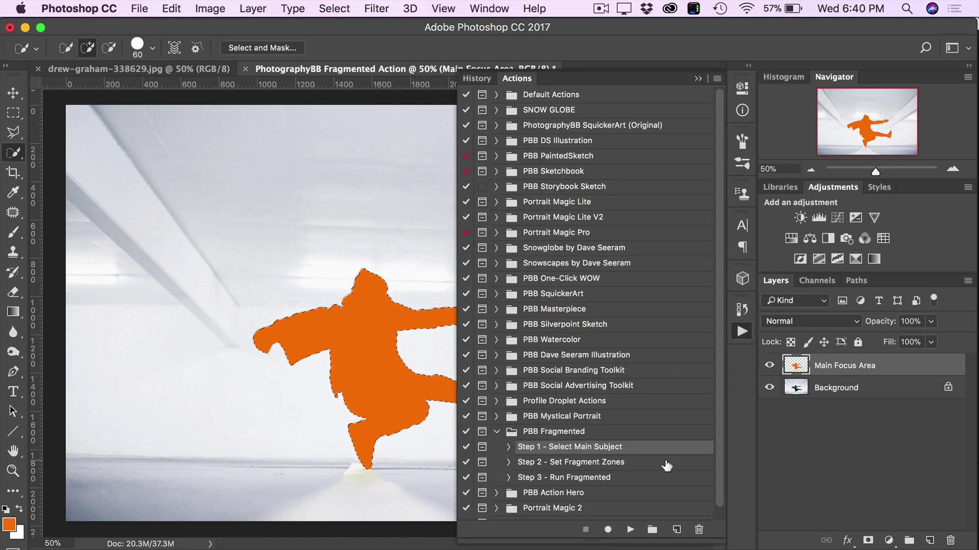
pyautogui.click(600, 465)
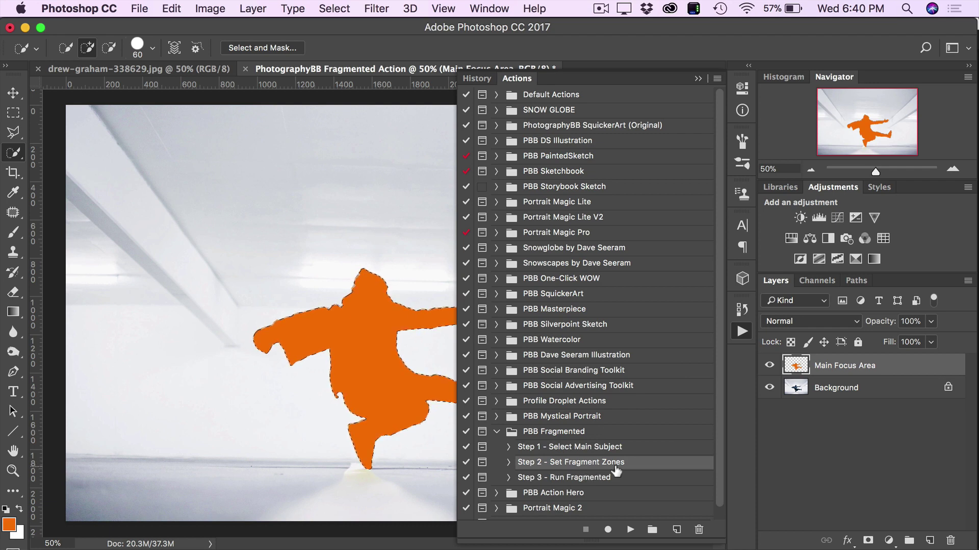
pyautogui.click(630, 530)
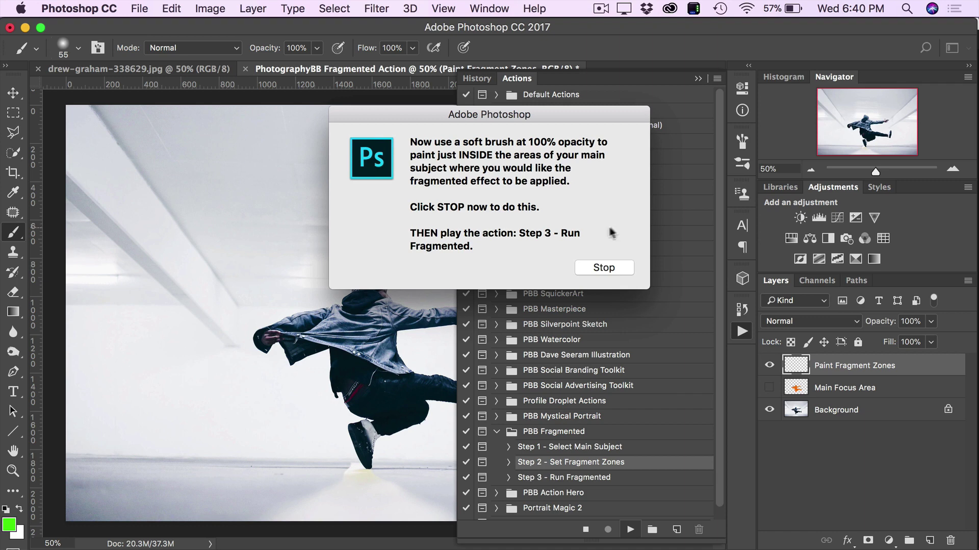
pyautogui.click(606, 270)
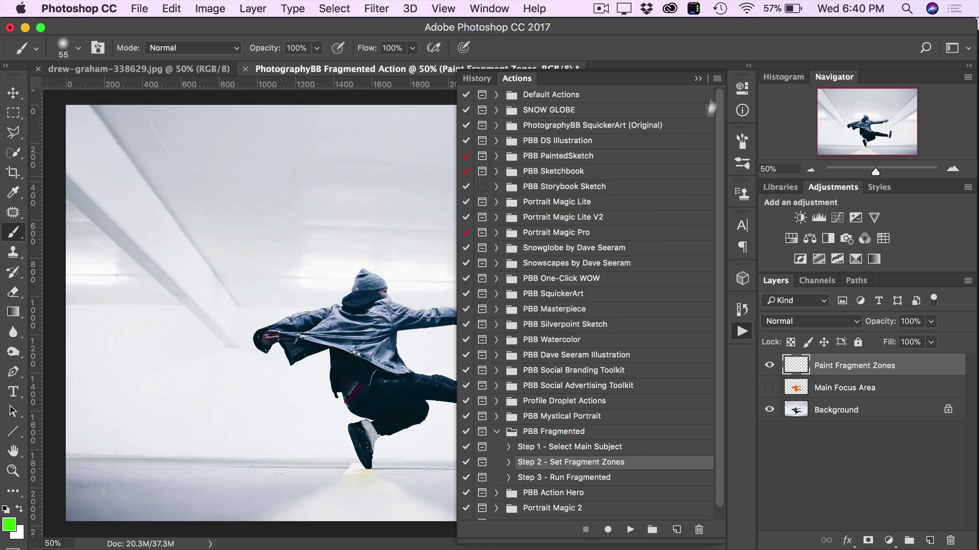
pyautogui.click(698, 78)
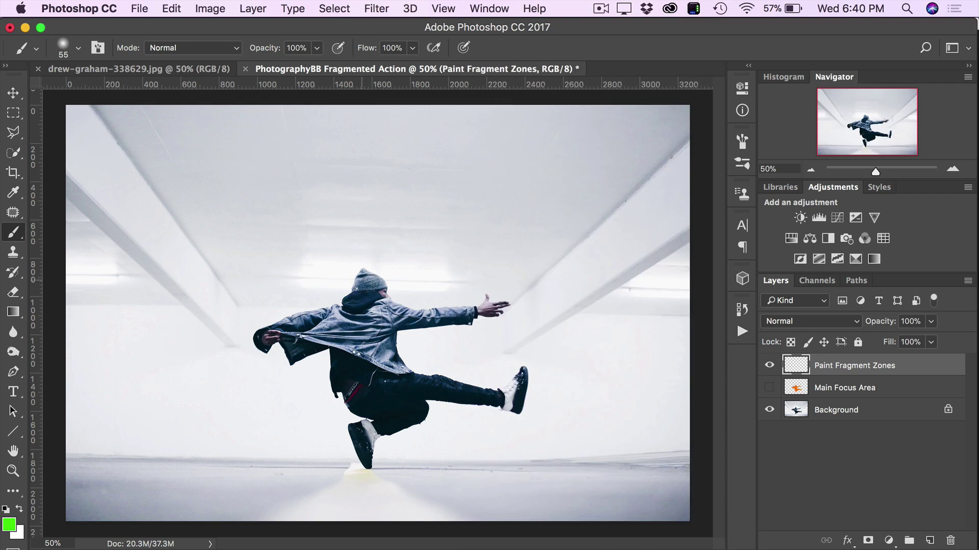
# Step: Paint fragment zones in green just inside the dancer's hat, trailing sleeve and jacket, lower back and both shoes on the Paint Fragment Zones layer
pyautogui.moveTo(368, 280)
pyautogui.mouseDown()
pyautogui.moveTo(360, 300)
pyautogui.moveTo(263, 340)
pyautogui.moveTo(267, 350)
pyautogui.mouseUp()
pyautogui.click(324, 315)
pyautogui.click(292, 355)
pyautogui.moveTo(335, 375)
pyautogui.mouseDown()
pyautogui.moveTo(369, 412)
pyautogui.moveTo(363, 465)
pyautogui.mouseUp()
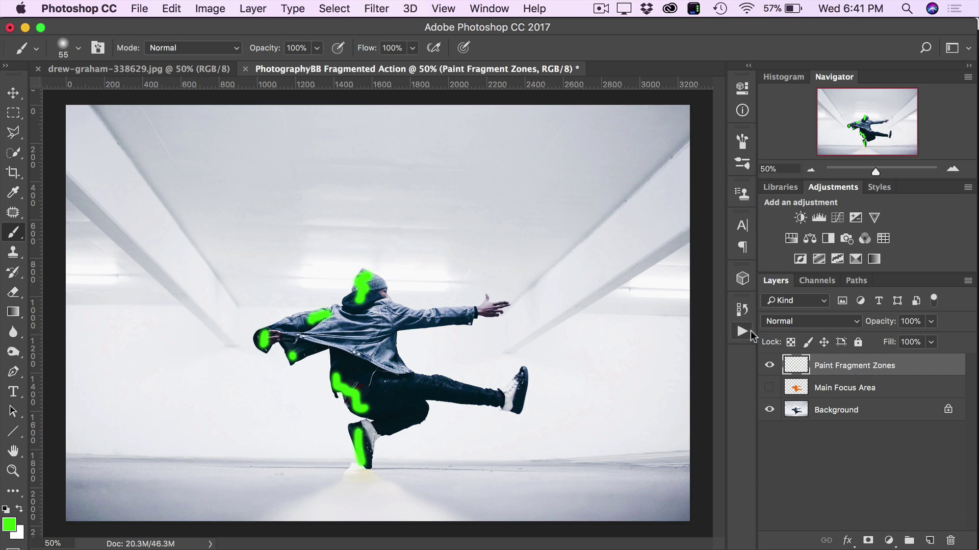
pyautogui.moveTo(525, 373); pyautogui.dragTo(524, 410)
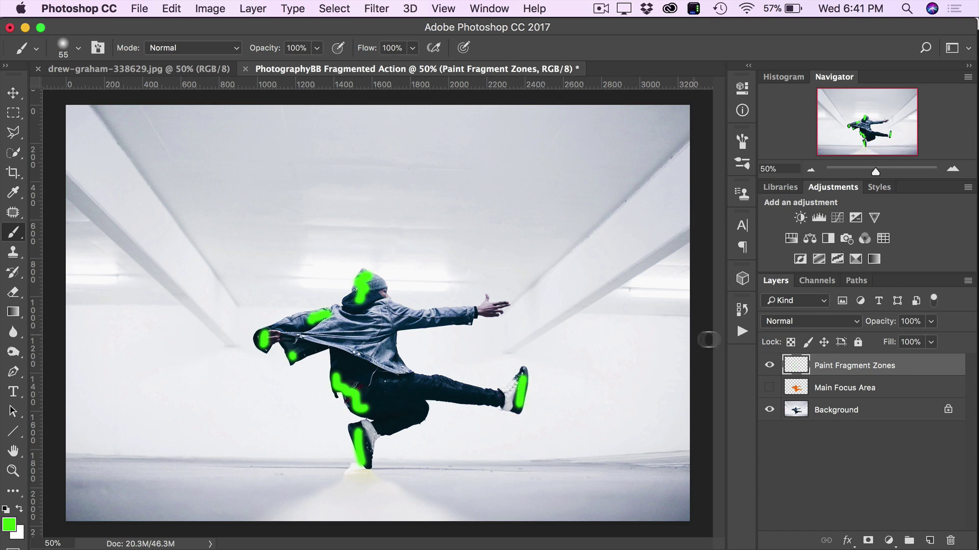
# Step: Run the Step 3 - Run Fragmented action from the PBB Fragmented set and dismiss its closing message
pyautogui.click(742, 331)
pyautogui.click(575, 478)
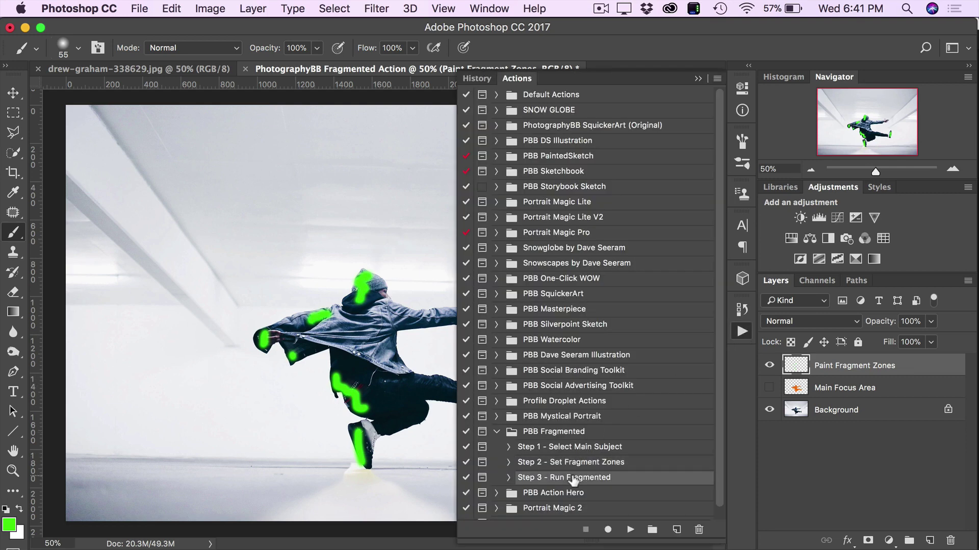
pyautogui.click(631, 528)
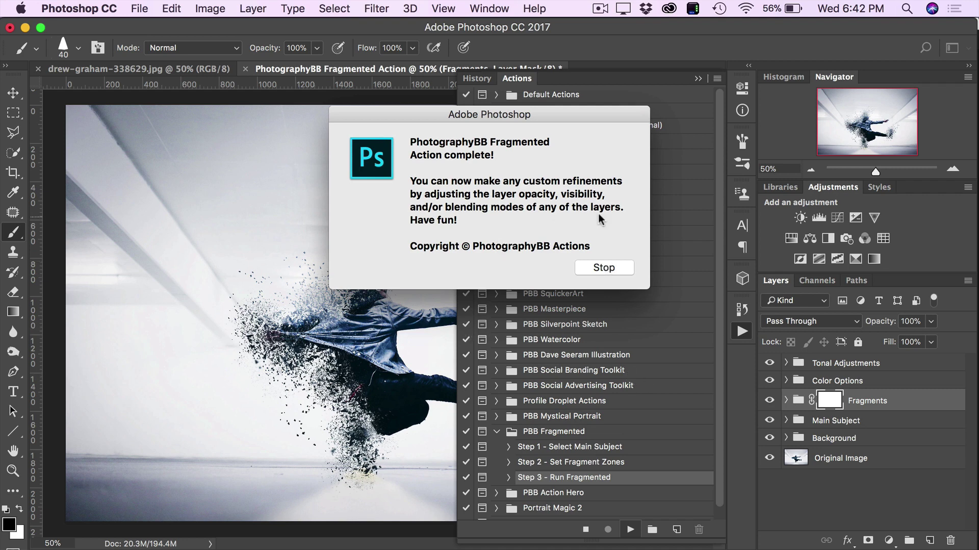
pyautogui.click(604, 267)
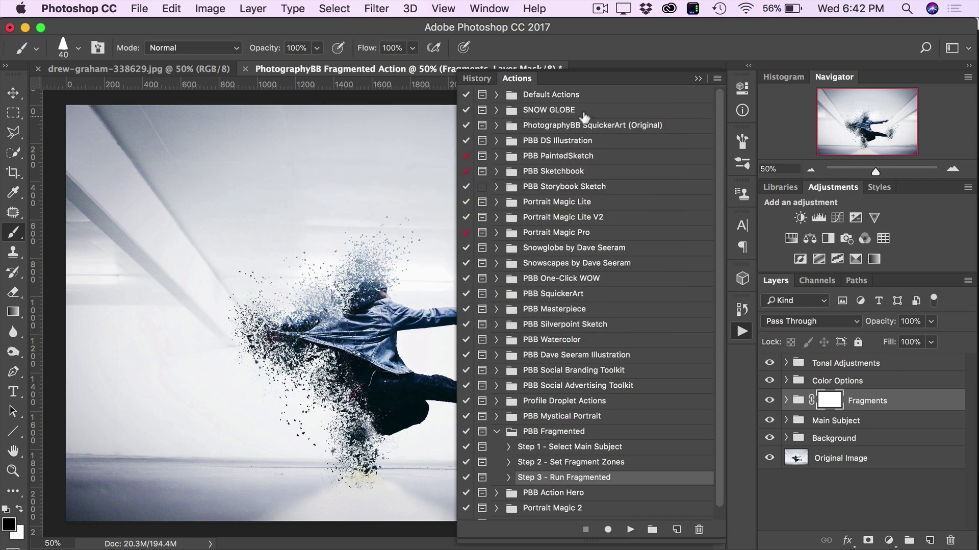
pyautogui.click(697, 79)
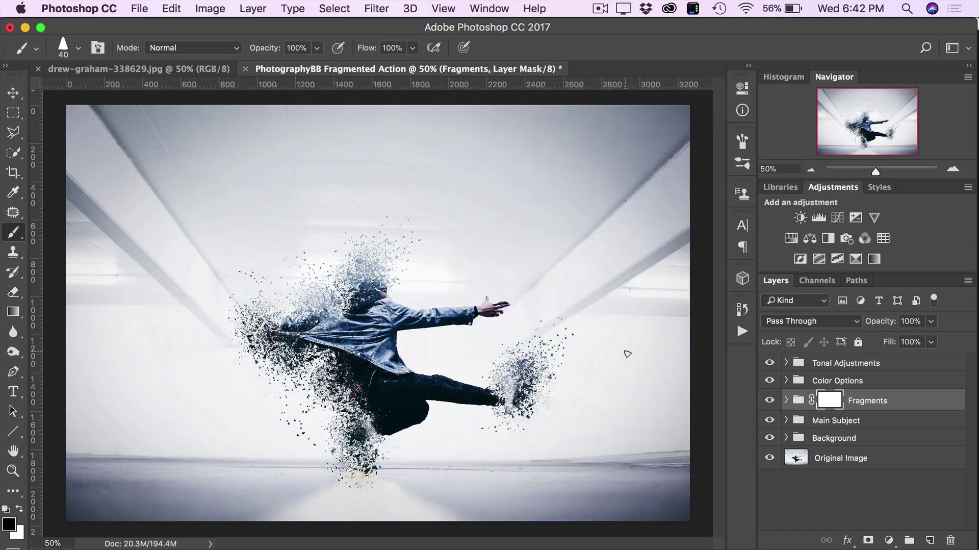
# Step: Expand the Tonal Adjustments group and compare the image with and without the Custom Contrast layer
pyautogui.click(830, 367)
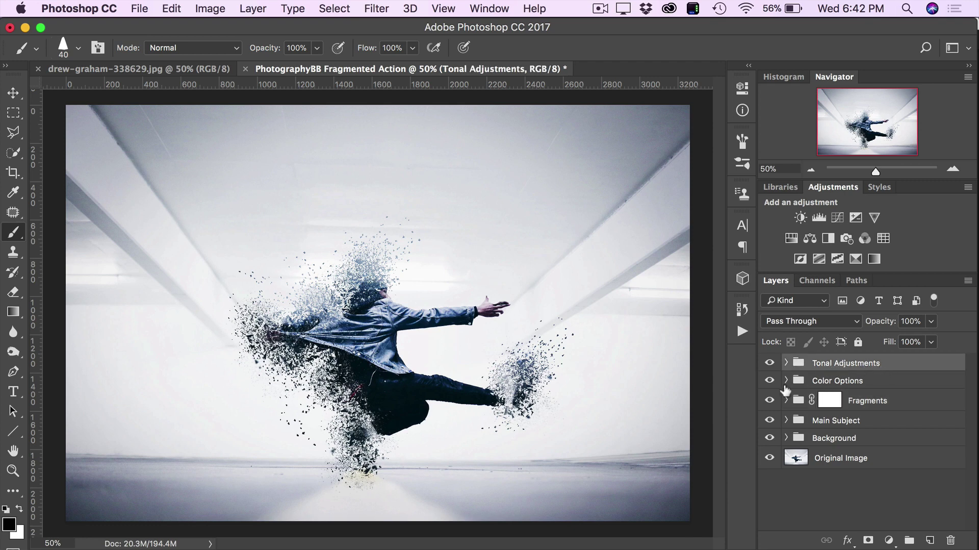
pyautogui.click(785, 363)
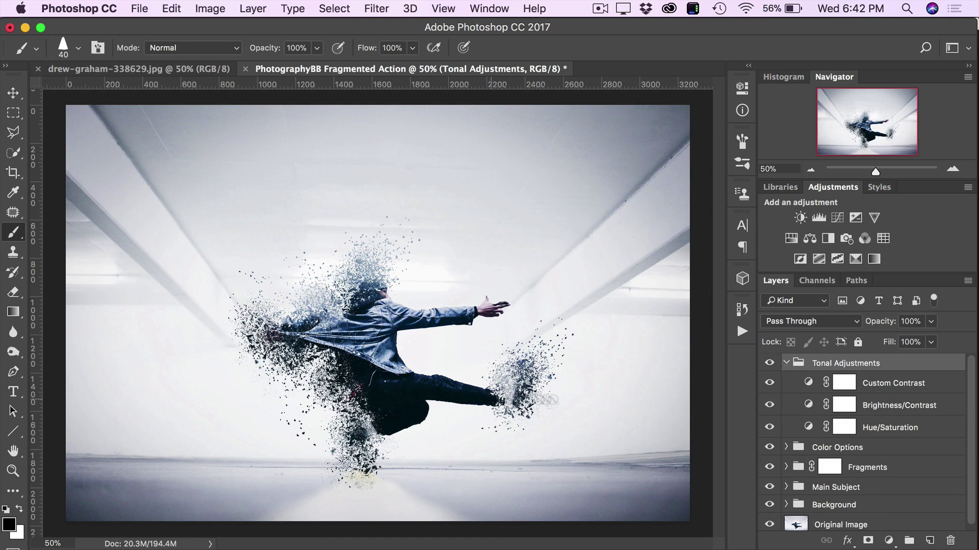
pyautogui.click(880, 389)
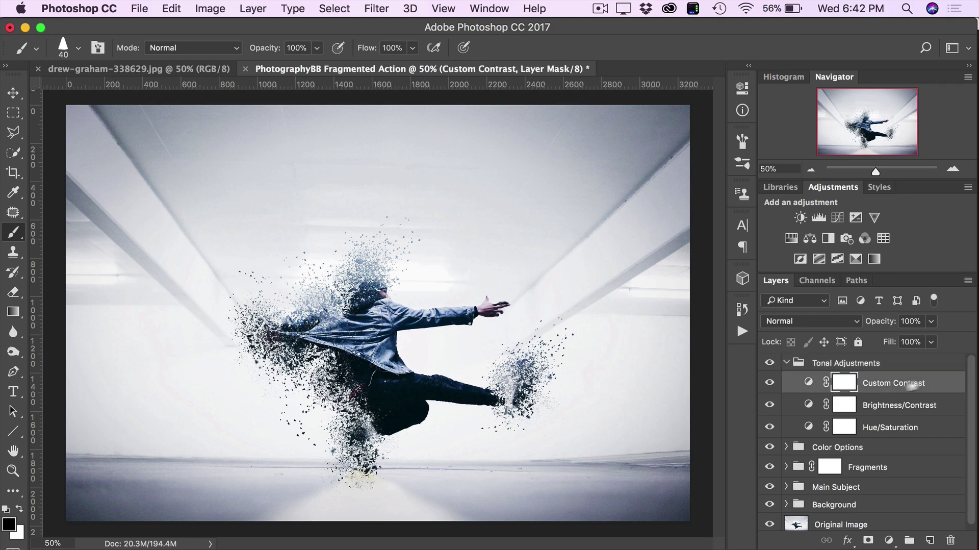
pyautogui.click(771, 385)
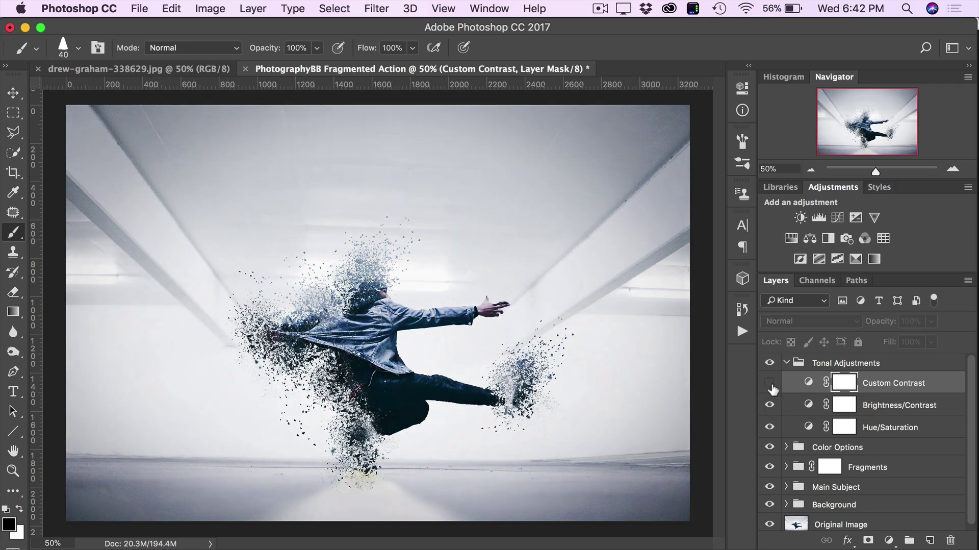
pyautogui.click(771, 385)
pyautogui.click(770, 383)
pyautogui.click(770, 383)
pyautogui.click(770, 383)
pyautogui.click(770, 383)
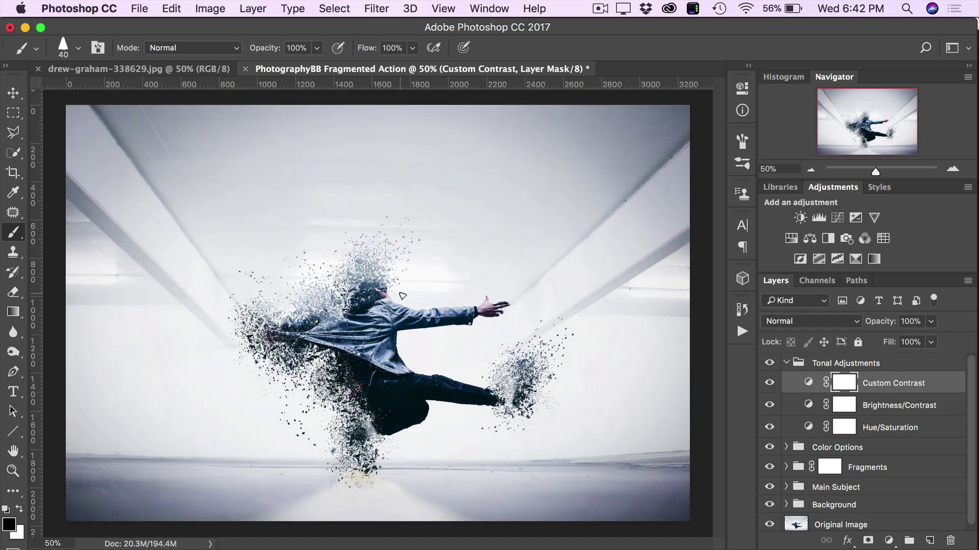
pyautogui.click(769, 384)
pyautogui.click(769, 385)
# Step: Try the opacity control on the Custom Contrast layer and inspect its Curves settings
pyautogui.moveTo(882, 325); pyautogui.dragTo(910, 326)
pyautogui.doubleClick(809, 388)
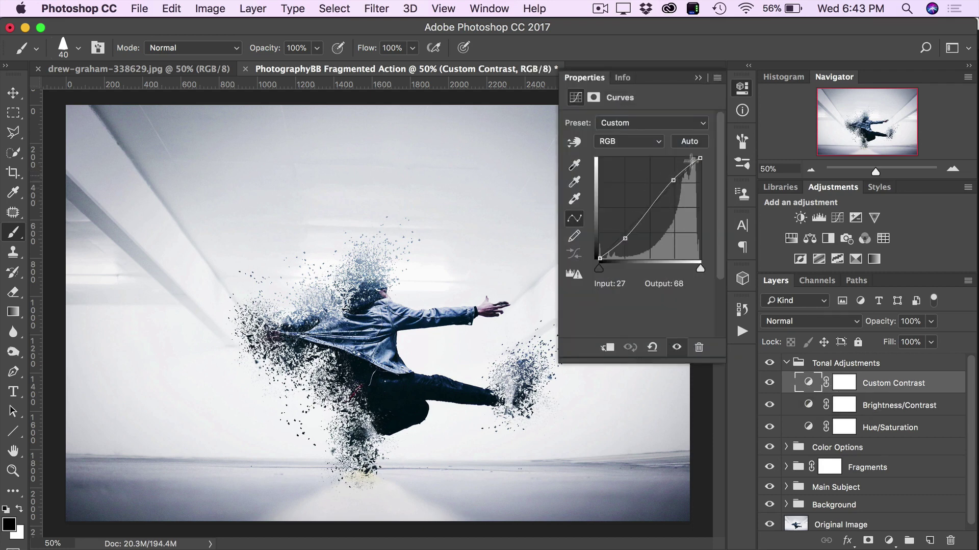
pyautogui.click(698, 78)
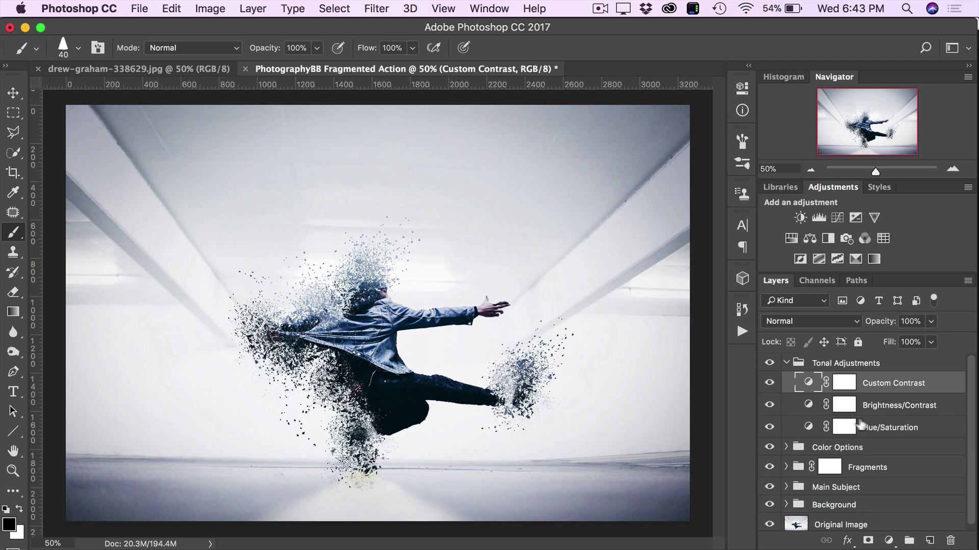
# Step: Compare the image with and without the Brightness/Contrast layer
pyautogui.click(890, 411)
pyautogui.click(770, 408)
pyautogui.click(770, 406)
pyautogui.click(770, 406)
pyautogui.click(769, 407)
pyautogui.click(770, 407)
pyautogui.click(770, 407)
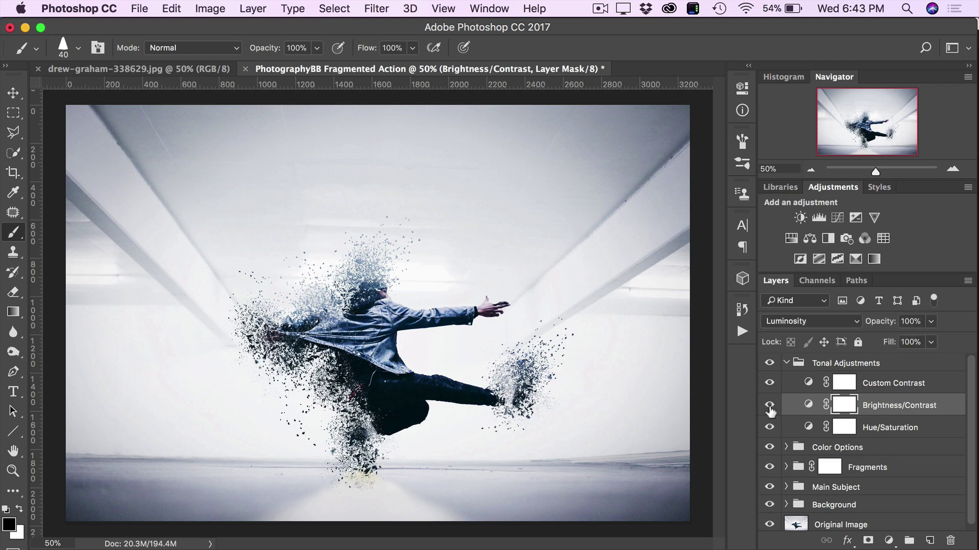
# Step: Adjust the brightness and contrast values of the Brightness/Contrast layer in the Tonal Adjustments group
pyautogui.doubleClick(808, 406)
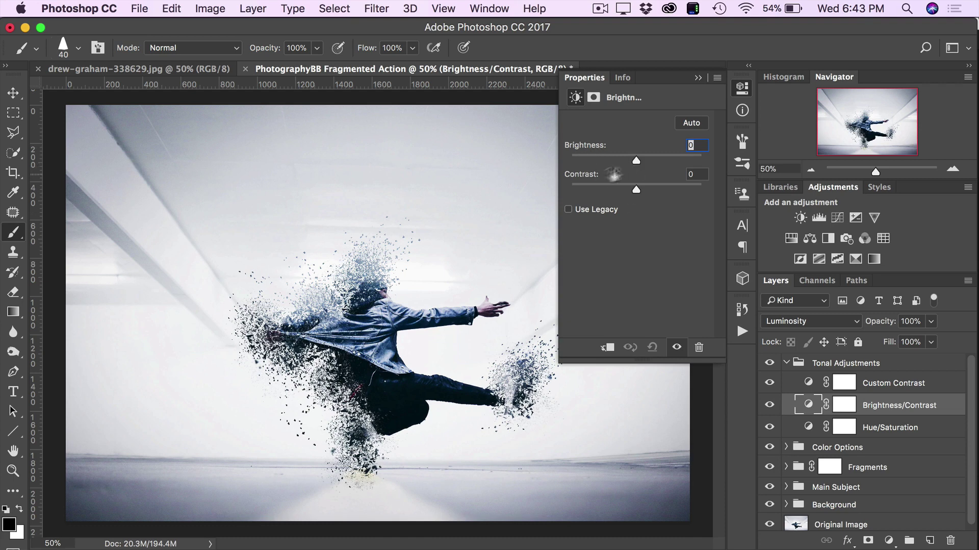
pyautogui.moveTo(635, 161); pyautogui.dragTo(642, 188)
pyautogui.click(699, 78)
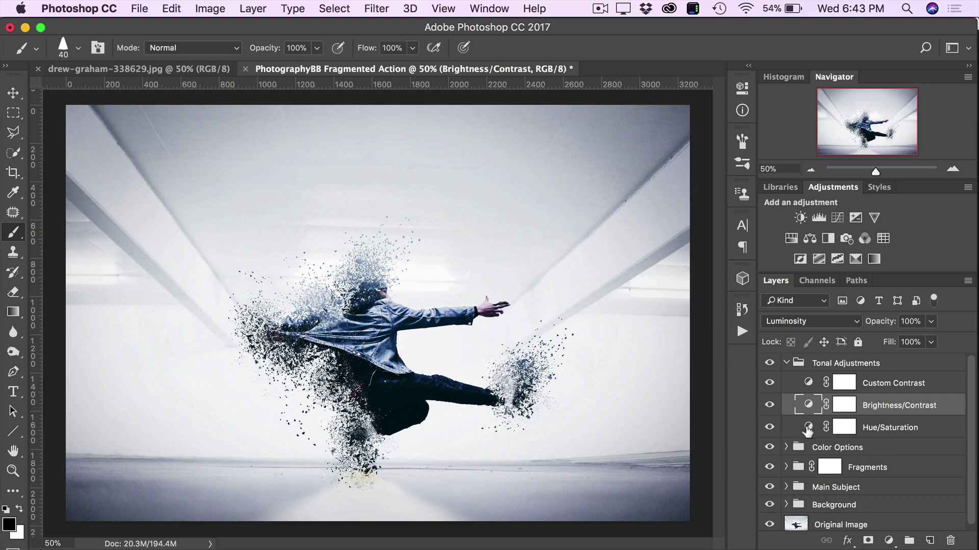
# Step: Set both Saturation and Lightness to -1 on the Hue/Saturation layer
pyautogui.doubleClick(807, 429)
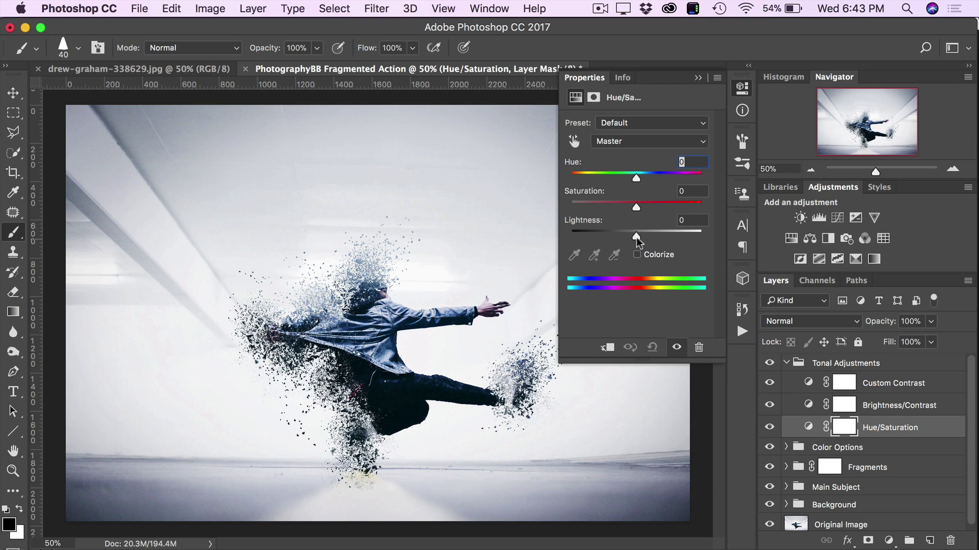
pyautogui.moveTo(635, 235)
pyautogui.mouseDown()
pyautogui.moveTo(657, 231)
pyautogui.moveTo(622, 234)
pyautogui.moveTo(635, 235)
pyautogui.mouseUp()
pyautogui.moveTo(682, 208); pyautogui.dragTo(635, 202)
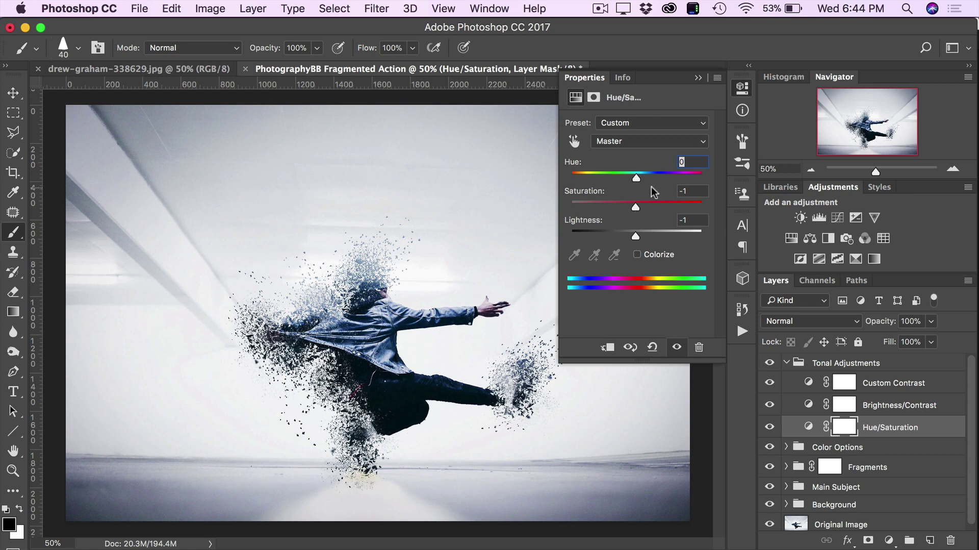
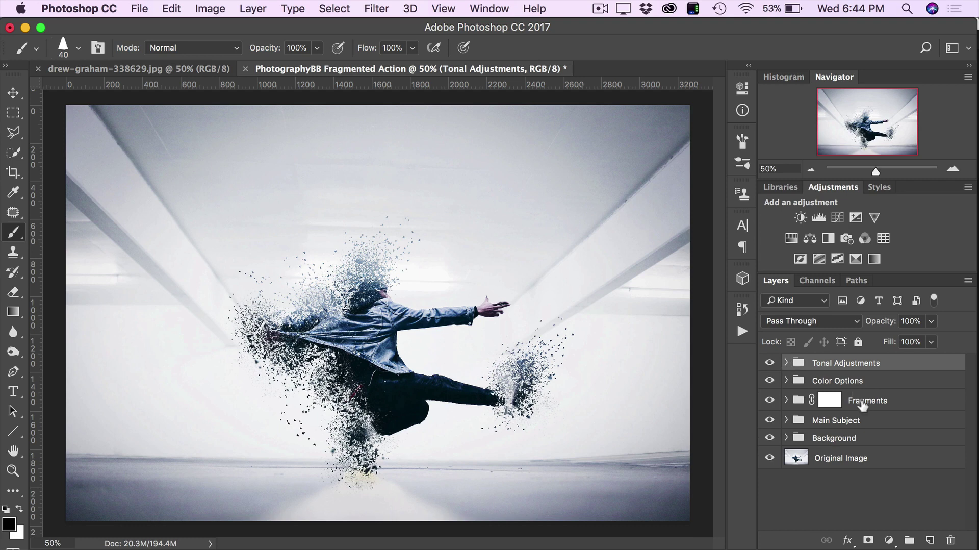
# Step: Expand the Color Options group, look through its layers and turn on the Colour Mood layer
pyautogui.click(785, 380)
pyautogui.scroll(-5, 873, 493)
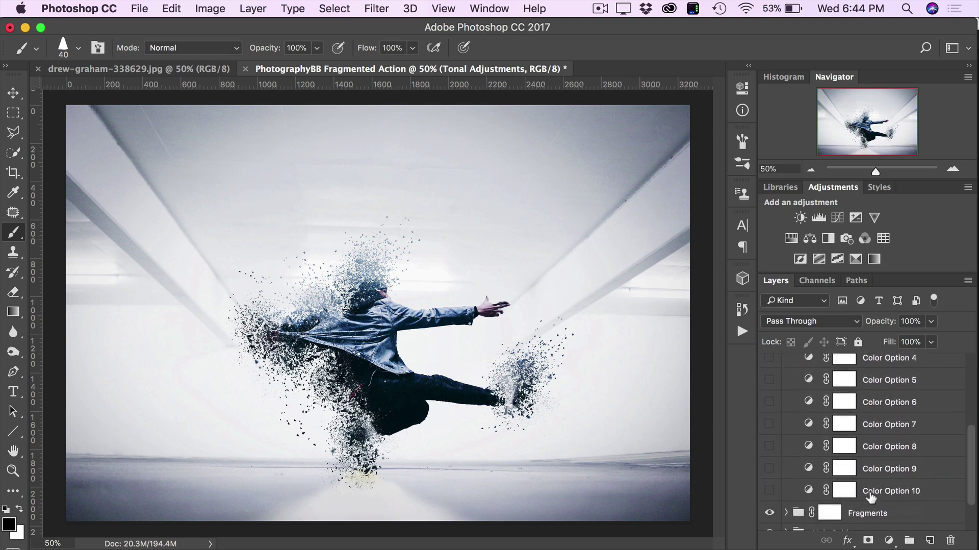
pyautogui.scroll(-2, 870, 497)
pyautogui.scroll(2, 871, 497)
pyautogui.scroll(8, 871, 497)
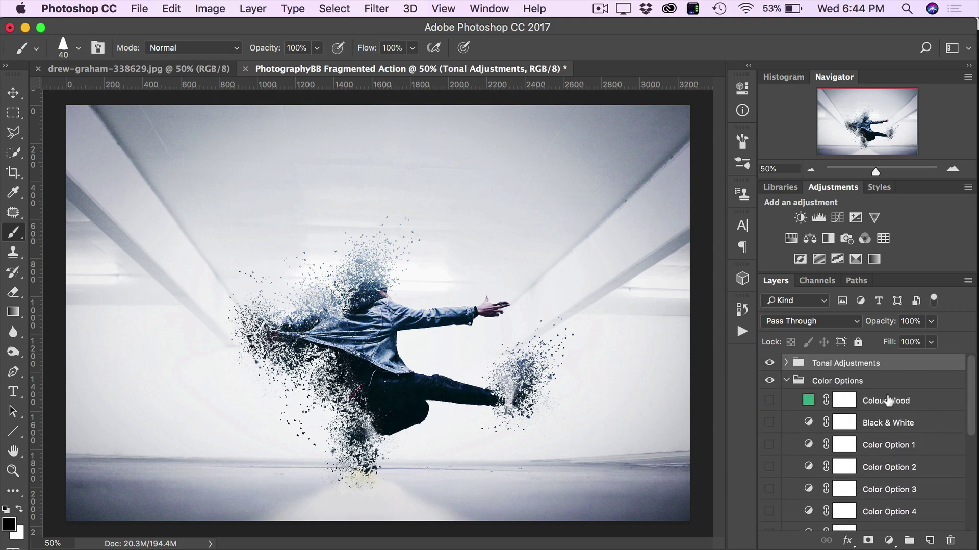
pyautogui.click(875, 405)
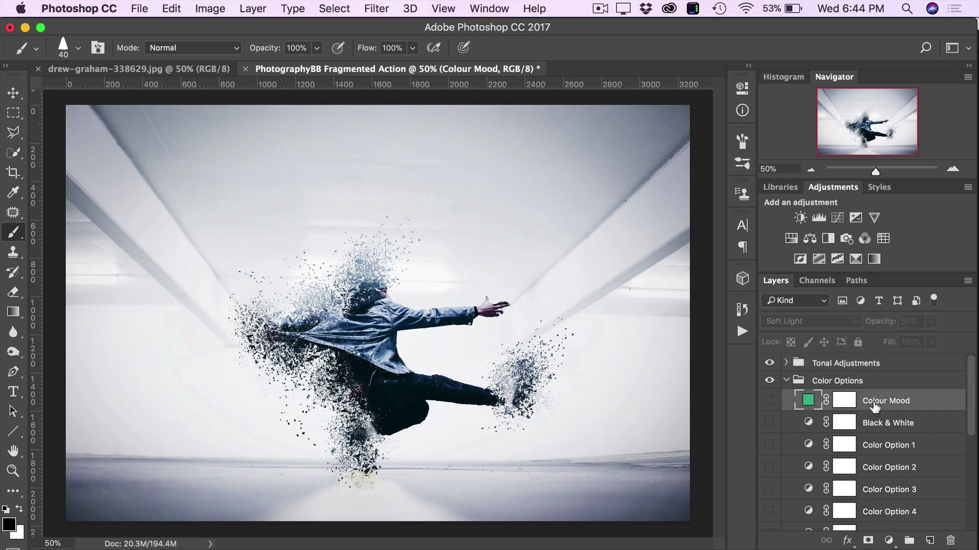
pyautogui.click(768, 402)
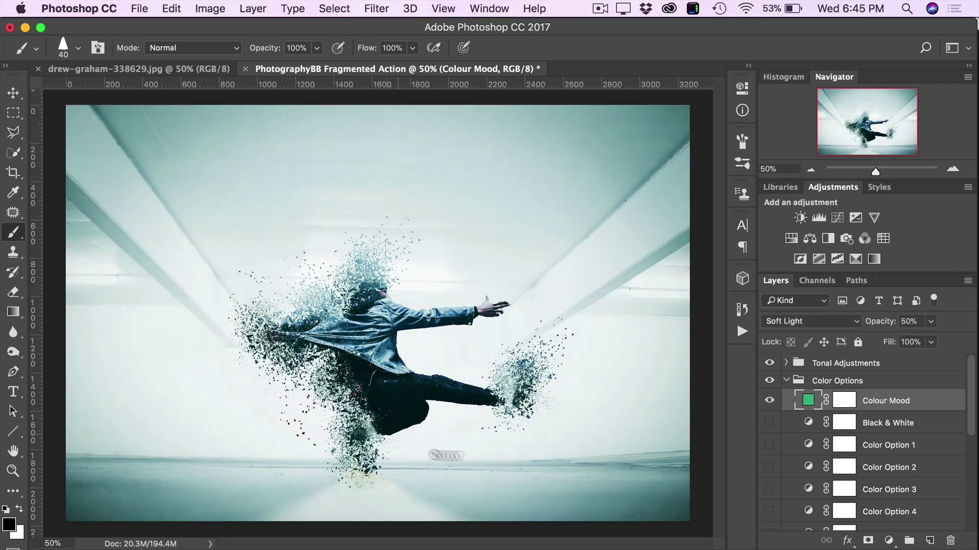
# Step: Change the Colour Mood layer's fill color to yellow e0d413 and hide the layer
pyautogui.doubleClick(809, 402)
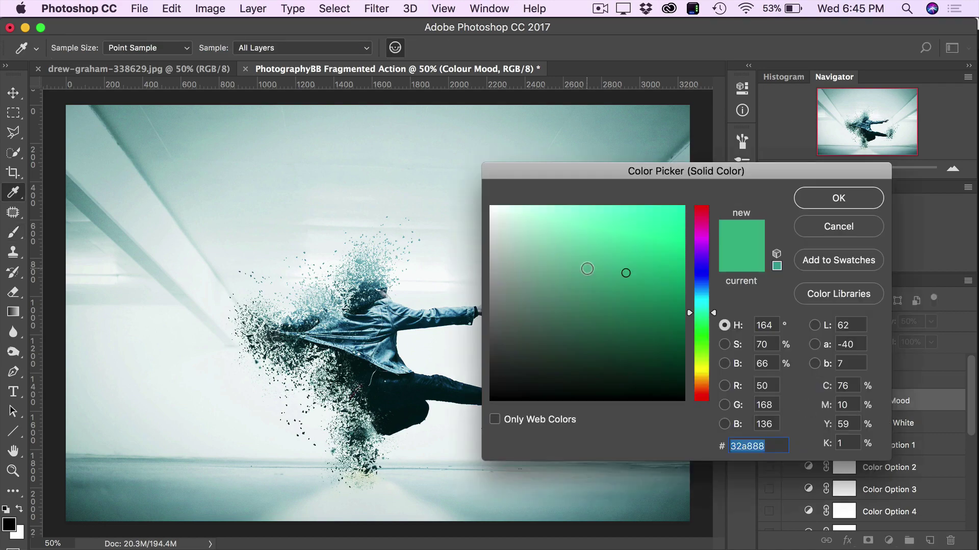
pyautogui.moveTo(699, 288); pyautogui.dragTo(701, 371)
pyautogui.moveTo(647, 245)
pyautogui.mouseDown()
pyautogui.moveTo(669, 219)
pyautogui.moveTo(642, 240)
pyautogui.moveTo(667, 228)
pyautogui.mouseUp()
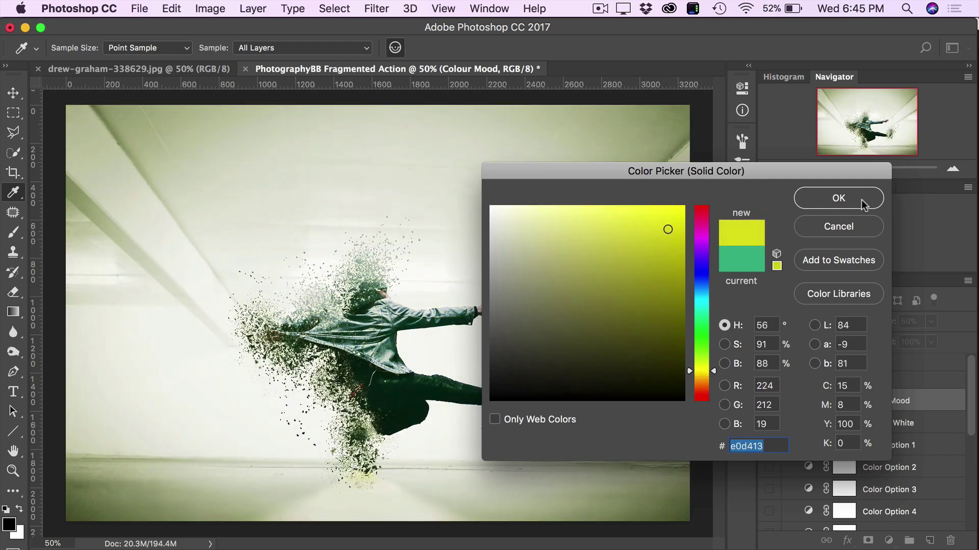
pyautogui.click(856, 202)
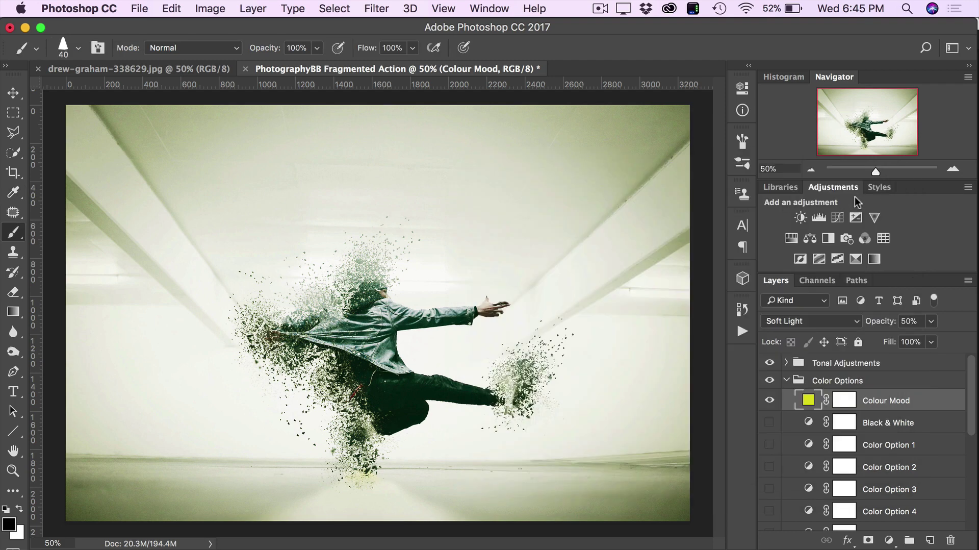
pyautogui.click(769, 400)
# Step: Preview the Black & White, Color Option 1, Color Option 2 and Color Option 3 layers one at a time, hiding each again
pyautogui.scroll(-1, 894, 444)
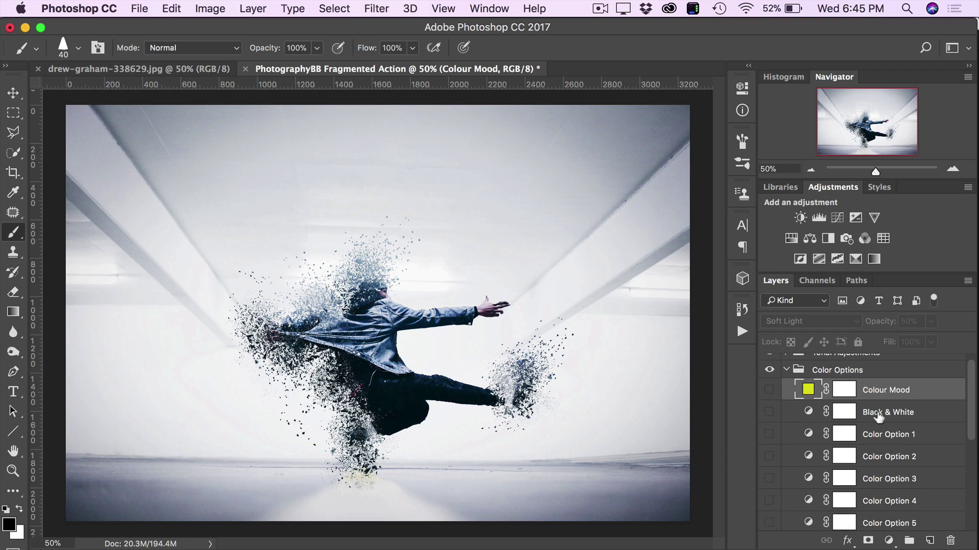
pyautogui.click(769, 413)
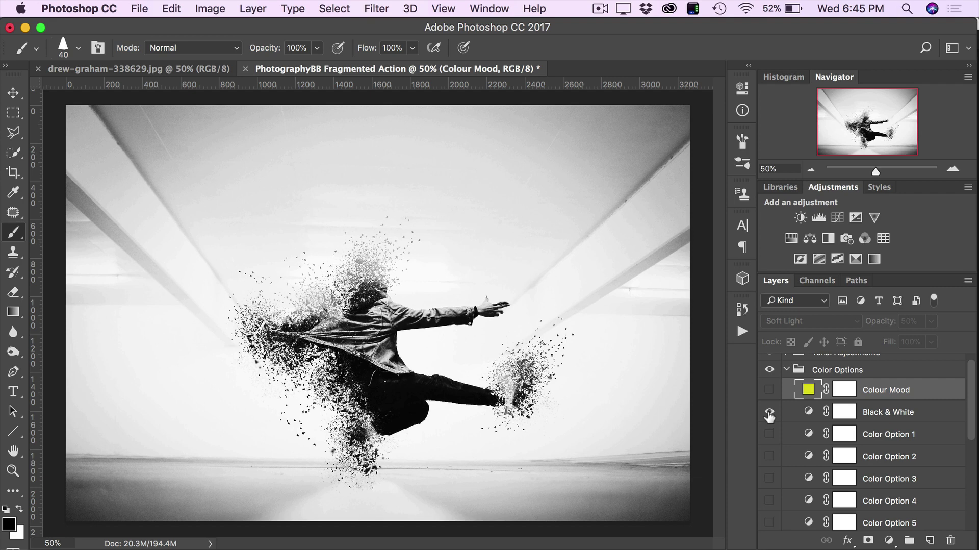
pyautogui.click(769, 413)
pyautogui.click(768, 434)
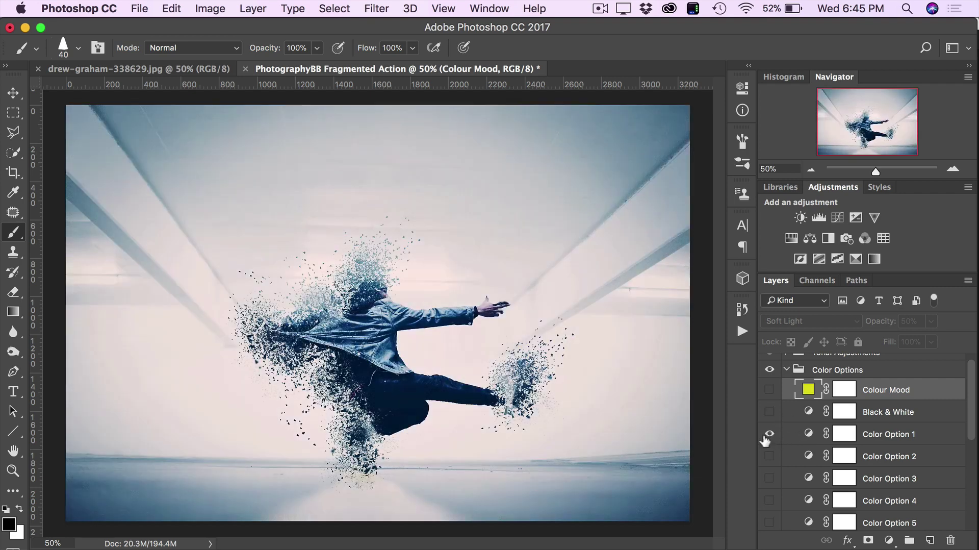
pyautogui.click(768, 434)
pyautogui.click(769, 456)
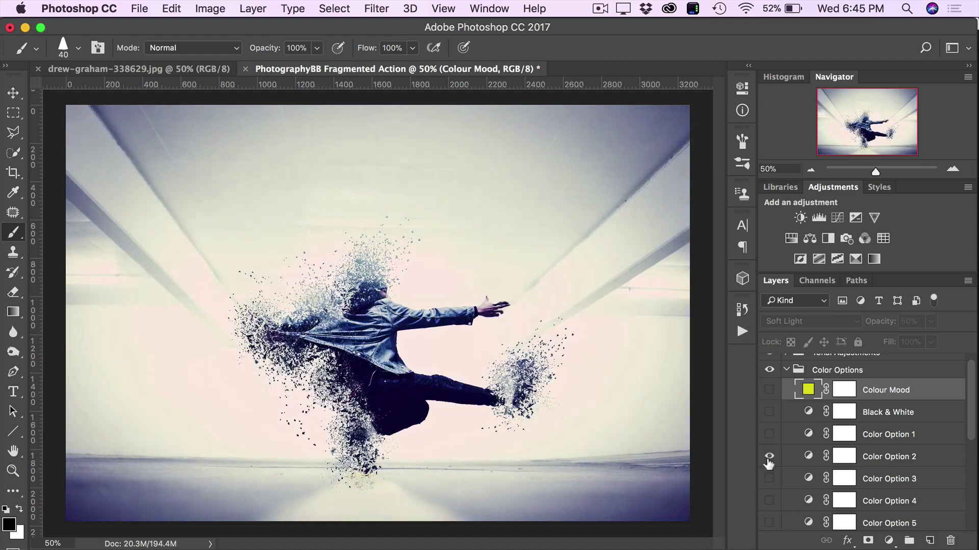
pyautogui.click(769, 456)
pyautogui.click(769, 478)
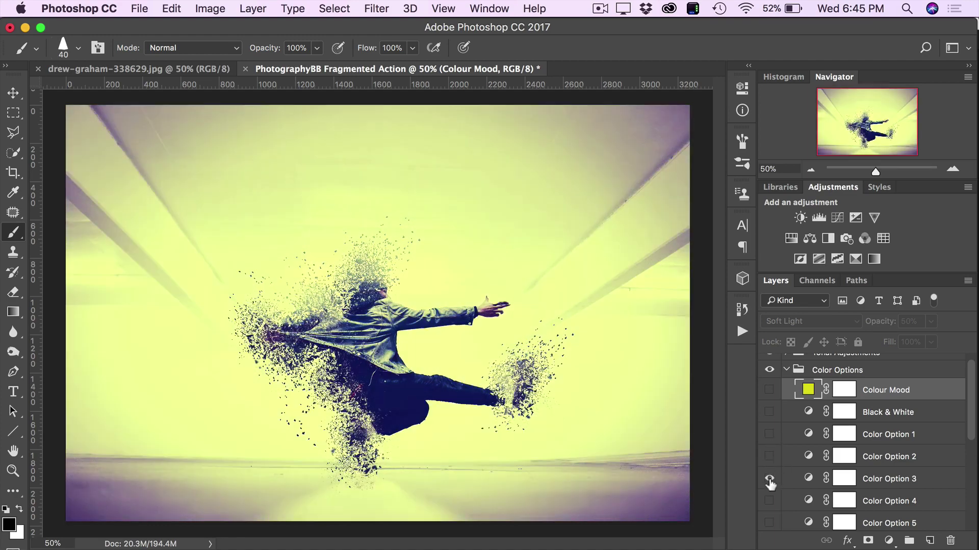
pyautogui.click(769, 478)
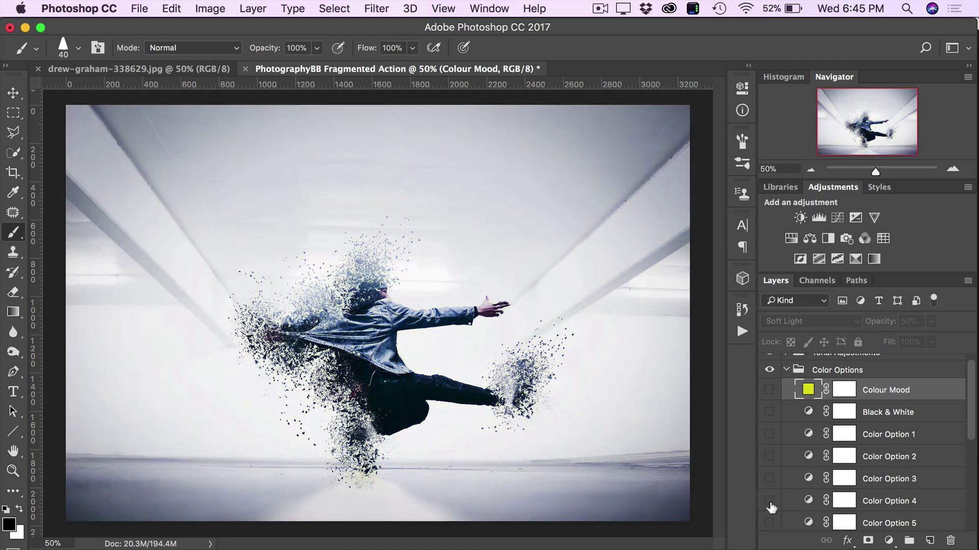
# Step: Show the Color Option 4 layer at 41% opacity, and hide it again before collapsing the Color Options group
pyautogui.click(770, 500)
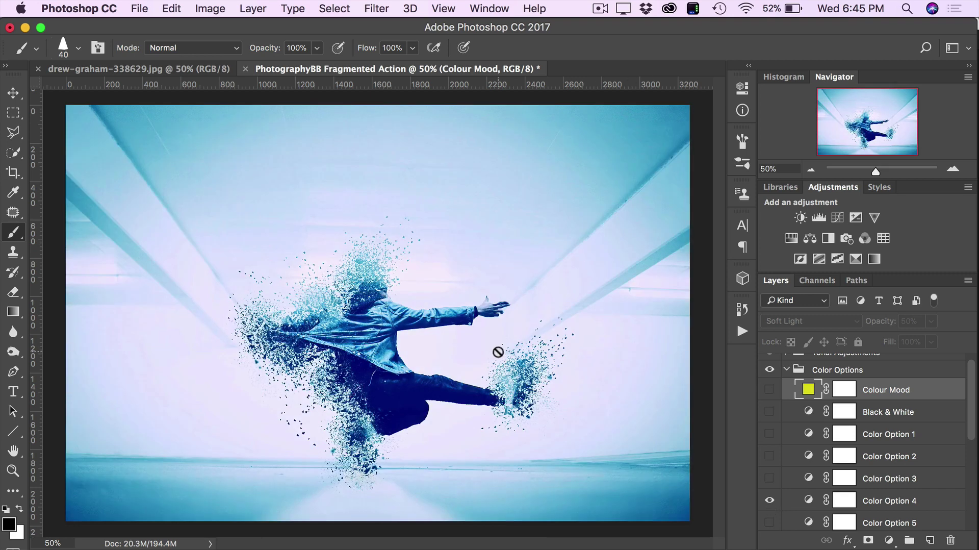
pyautogui.click(889, 501)
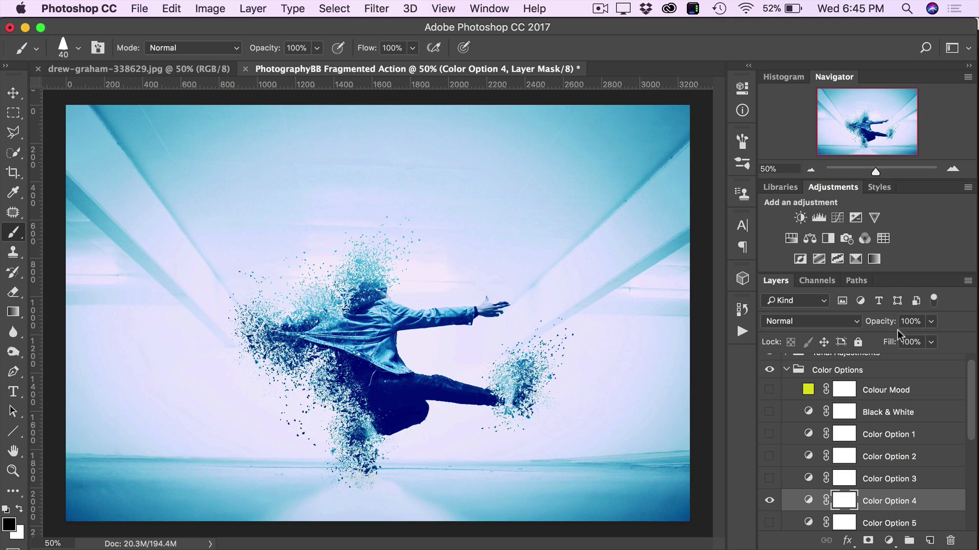
pyautogui.moveTo(885, 322); pyautogui.dragTo(837, 323)
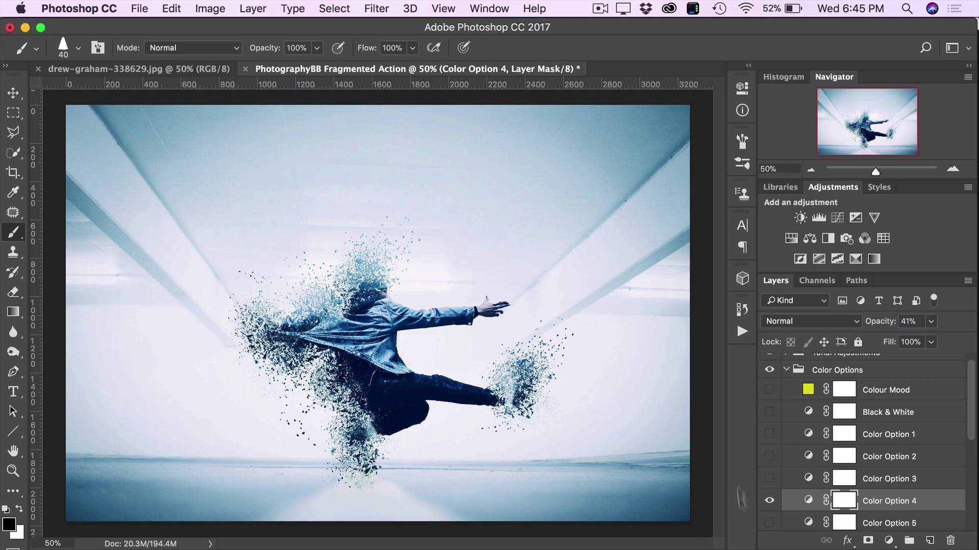
pyautogui.scroll(-3, 795, 520)
pyautogui.scroll(3, 795, 520)
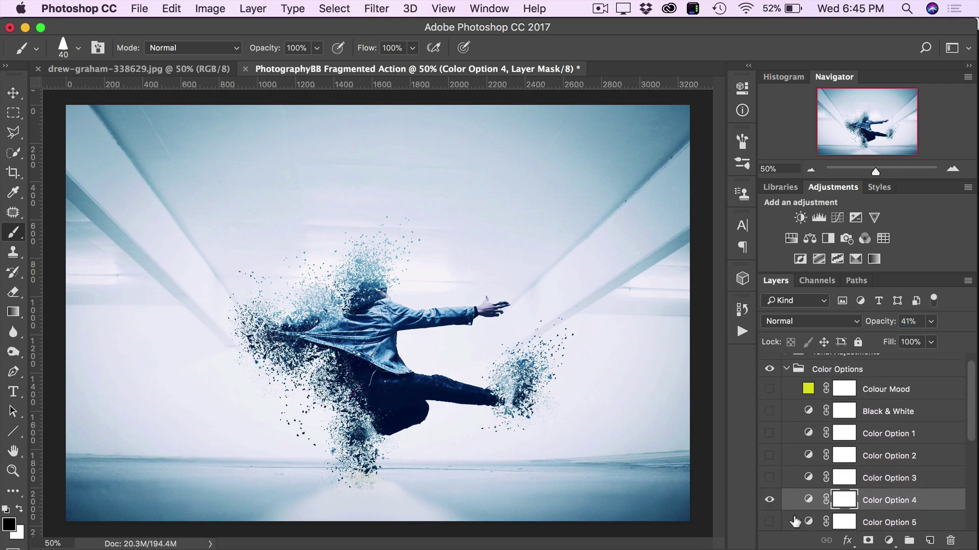
pyautogui.click(769, 501)
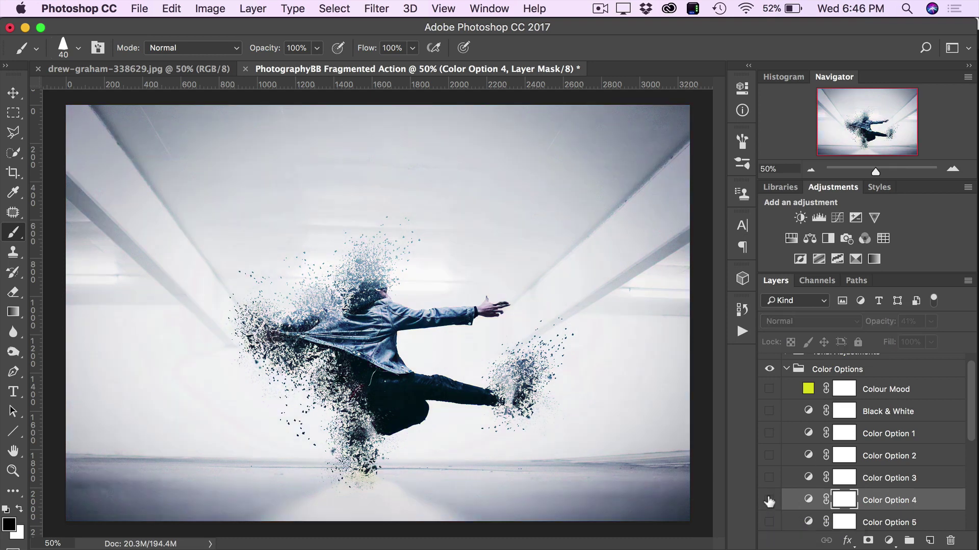
pyautogui.click(787, 369)
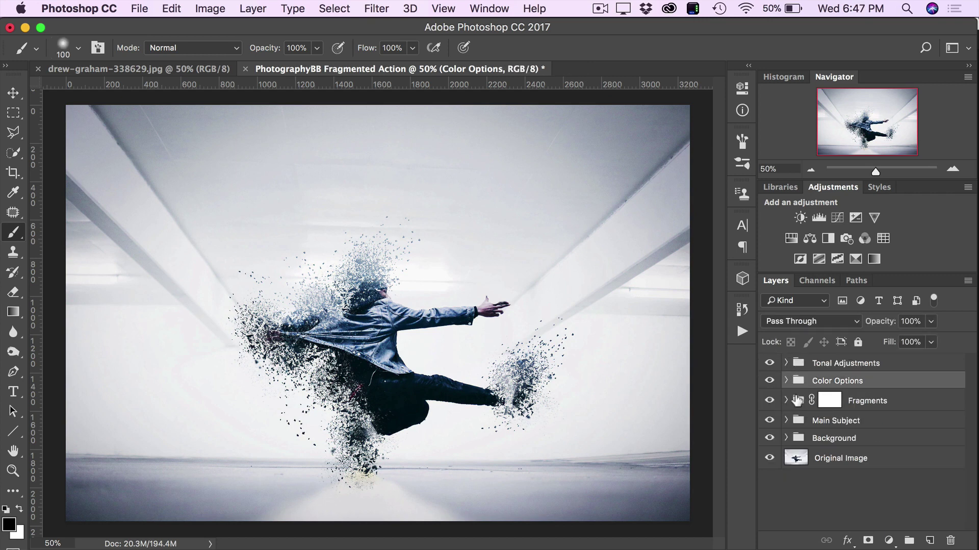
# Step: Target the Fragments group's mask and set up a soft 175 px brush with black 000000 as the foreground color
pyautogui.click(831, 406)
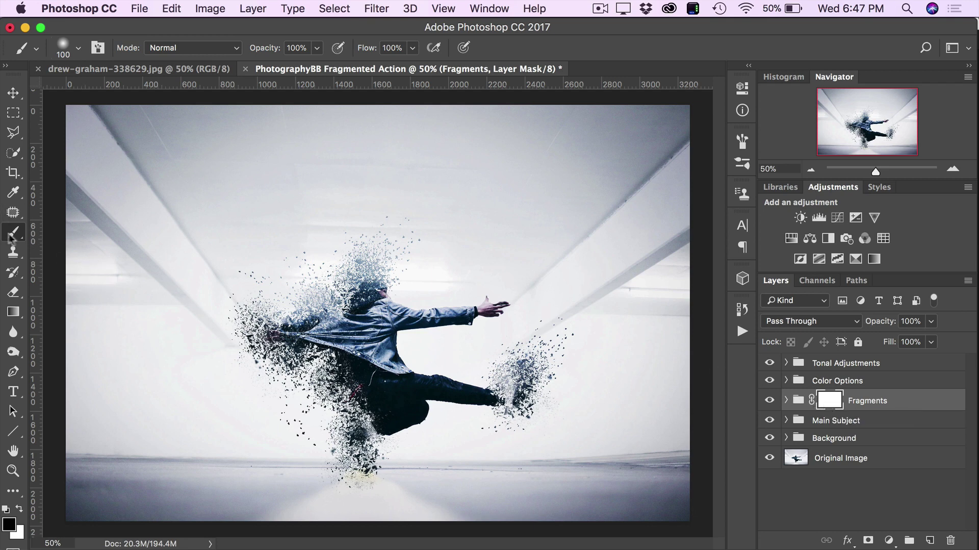
pyautogui.click(78, 48)
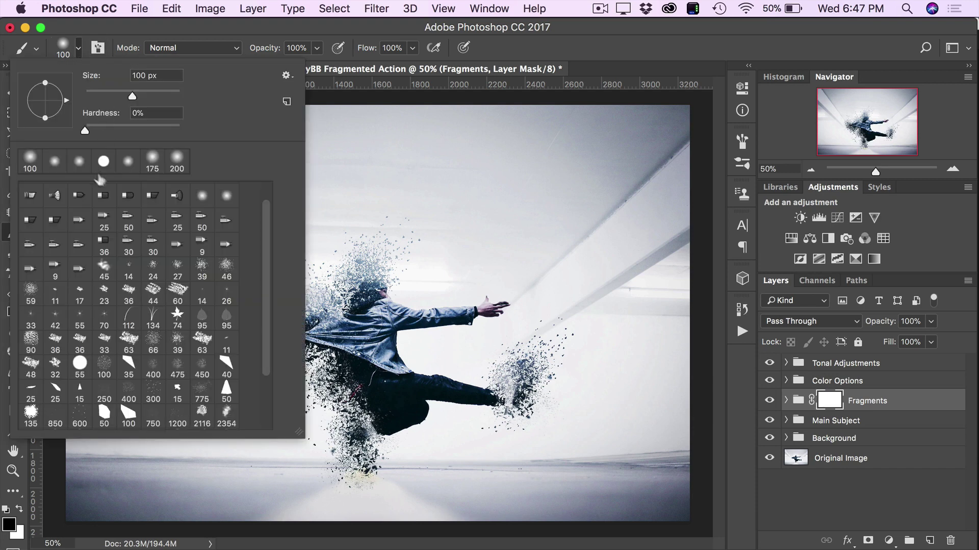
pyautogui.click(152, 157)
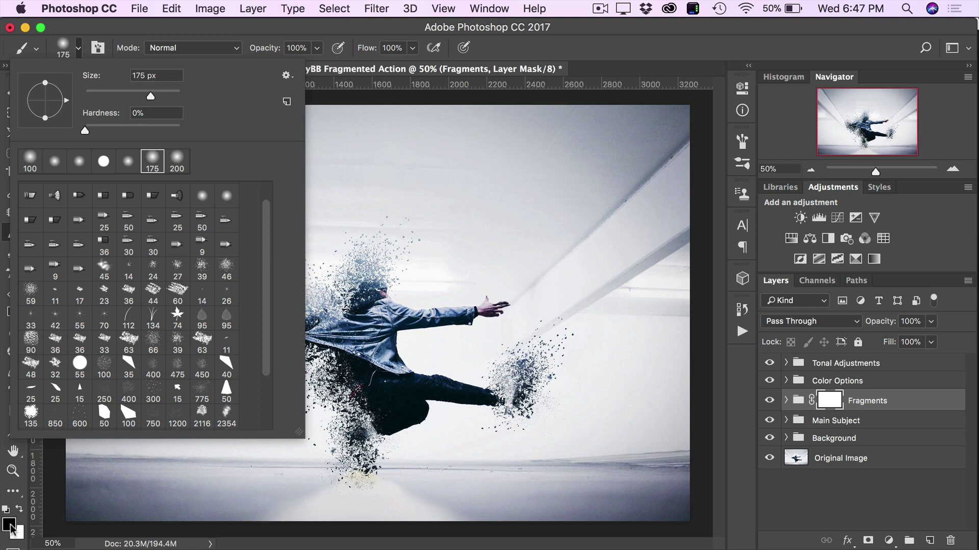
pyautogui.click(9, 523)
pyautogui.click(9, 524)
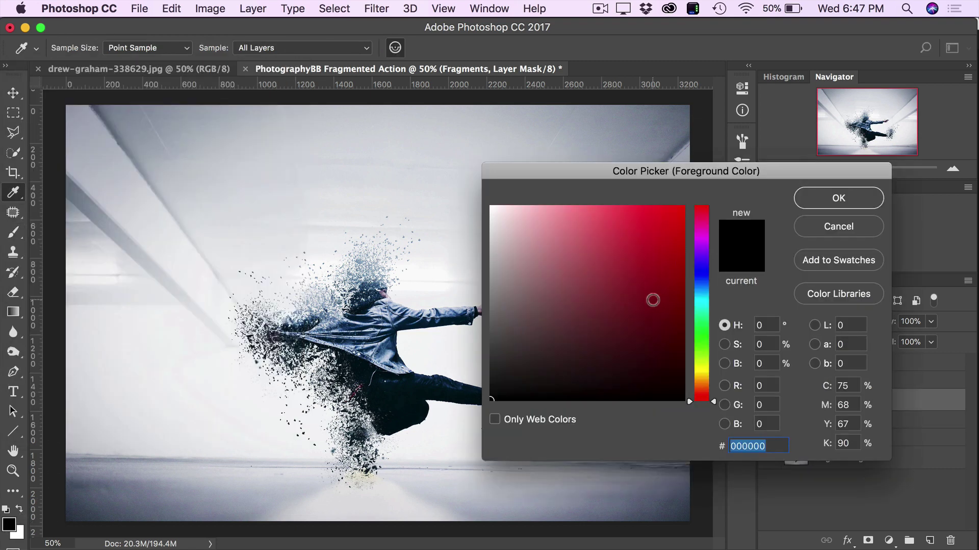
pyautogui.click(849, 193)
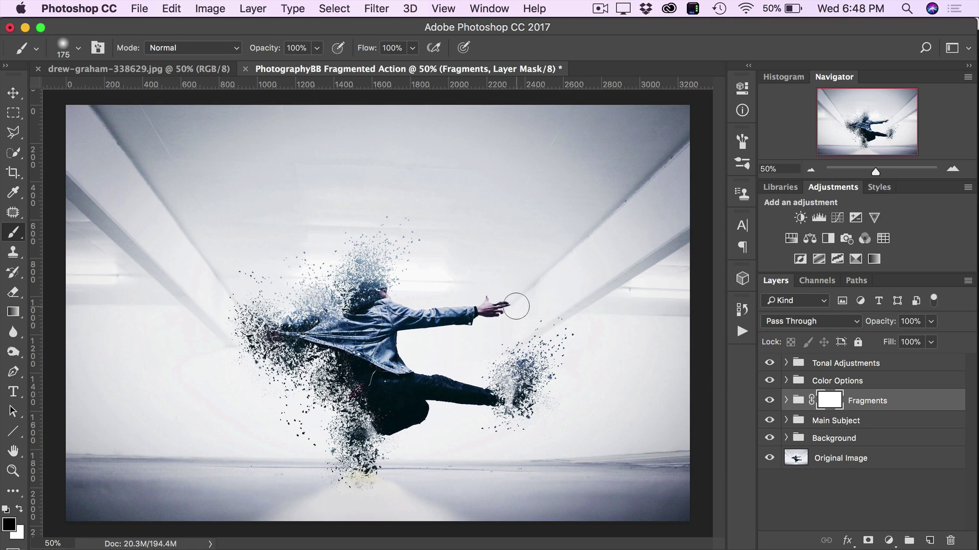
# Step: Paint black on the Fragments mask over the outer shards around the dancer's extended foot, and undo the stroke
pyautogui.moveTo(529, 312)
pyautogui.mouseDown()
pyautogui.moveTo(559, 327)
pyautogui.moveTo(558, 367)
pyautogui.moveTo(558, 340)
pyautogui.moveTo(522, 331)
pyautogui.moveTo(547, 328)
pyautogui.moveTo(558, 355)
pyautogui.moveTo(531, 330)
pyautogui.moveTo(506, 347)
pyautogui.moveTo(549, 328)
pyautogui.moveTo(554, 377)
pyautogui.moveTo(543, 408)
pyautogui.moveTo(559, 358)
pyautogui.moveTo(523, 424)
pyautogui.moveTo(494, 428)
pyautogui.mouseUp()
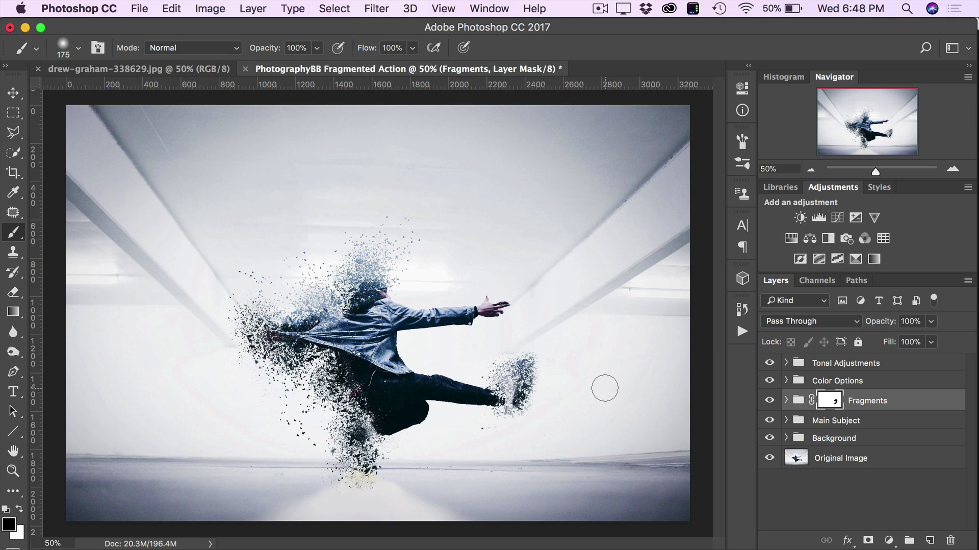
pyautogui.press('super+z')
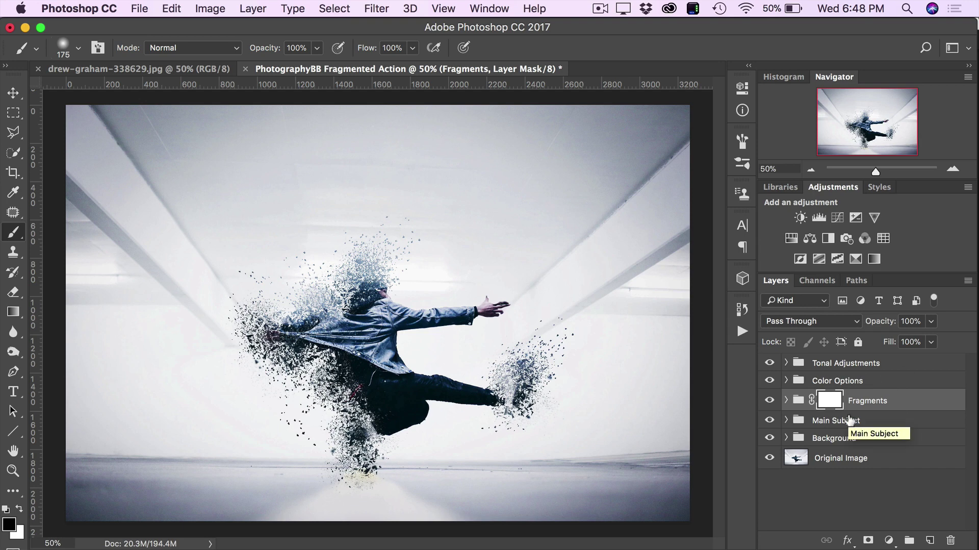
# Step: Expand the Fragments group and compare the image with and without the Blurred Fragments group at 100% zoom
pyautogui.click(786, 400)
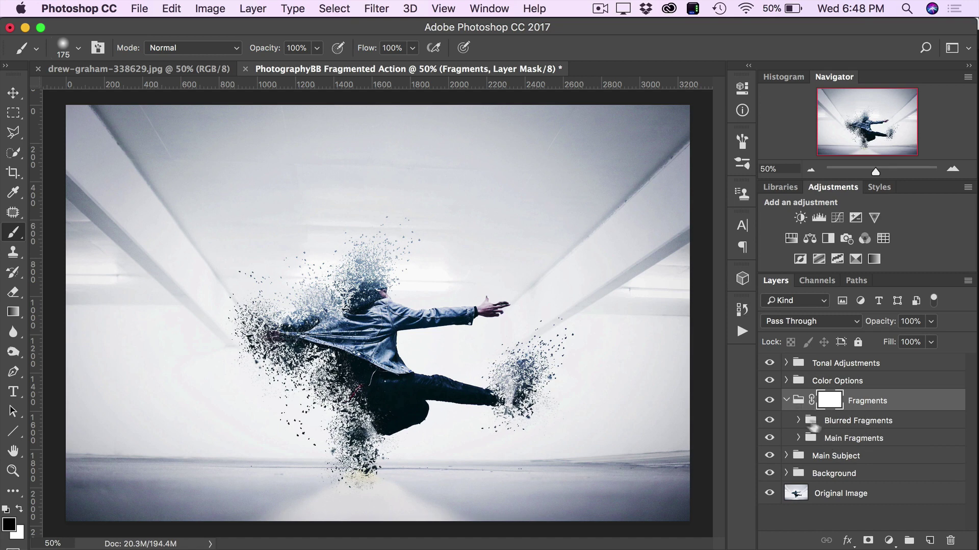
pyautogui.click(769, 421)
pyautogui.click(769, 421)
pyautogui.click(769, 422)
pyautogui.click(770, 421)
pyautogui.write('100')
pyautogui.press('Return')
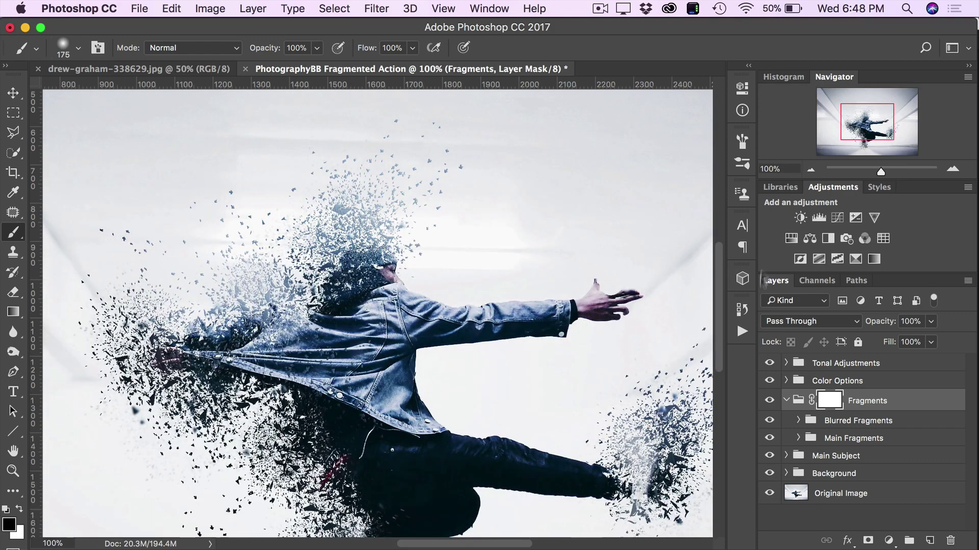
pyautogui.moveTo(880, 122); pyautogui.dragTo(884, 132)
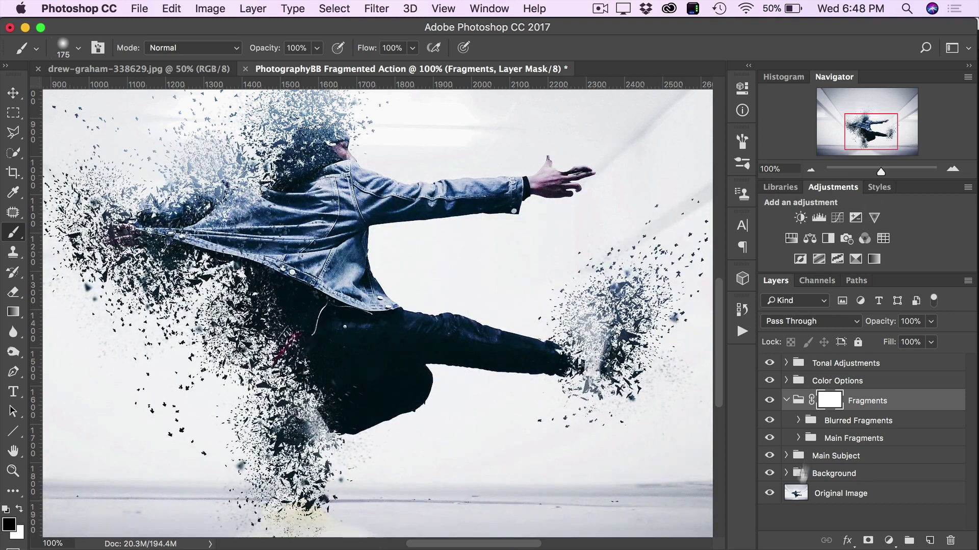
pyautogui.click(768, 421)
pyautogui.click(769, 421)
pyautogui.click(769, 421)
# Step: Look through the Blurred Shards layers inside the Blurred Fragments group, toggling their visibility, and collapse the group
pyautogui.click(796, 421)
pyautogui.click(797, 422)
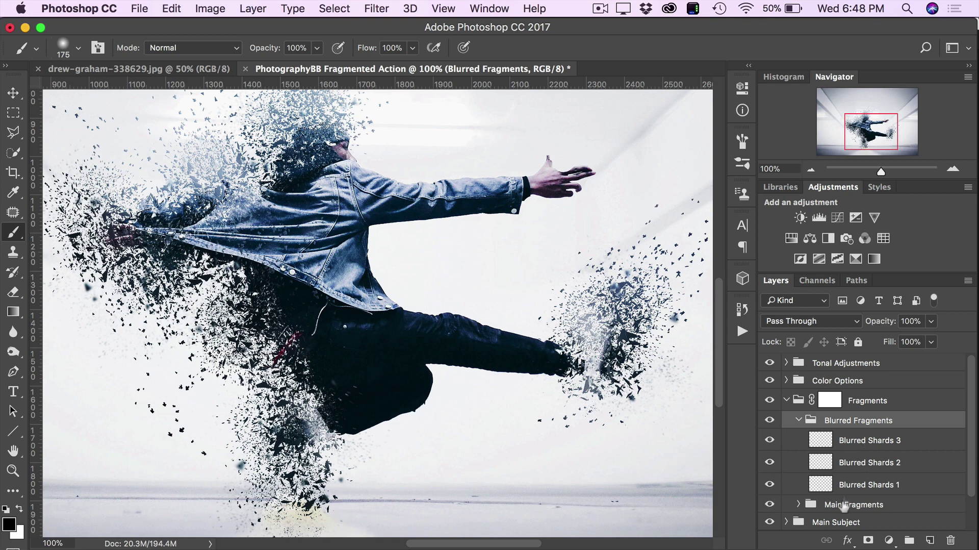
pyautogui.click(770, 440)
pyautogui.click(769, 461)
pyautogui.click(770, 464)
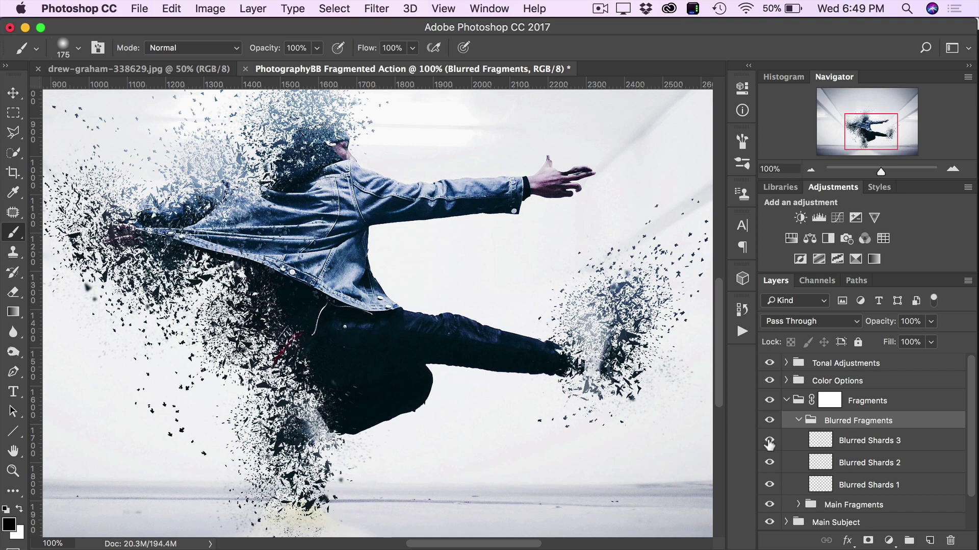
pyautogui.click(769, 441)
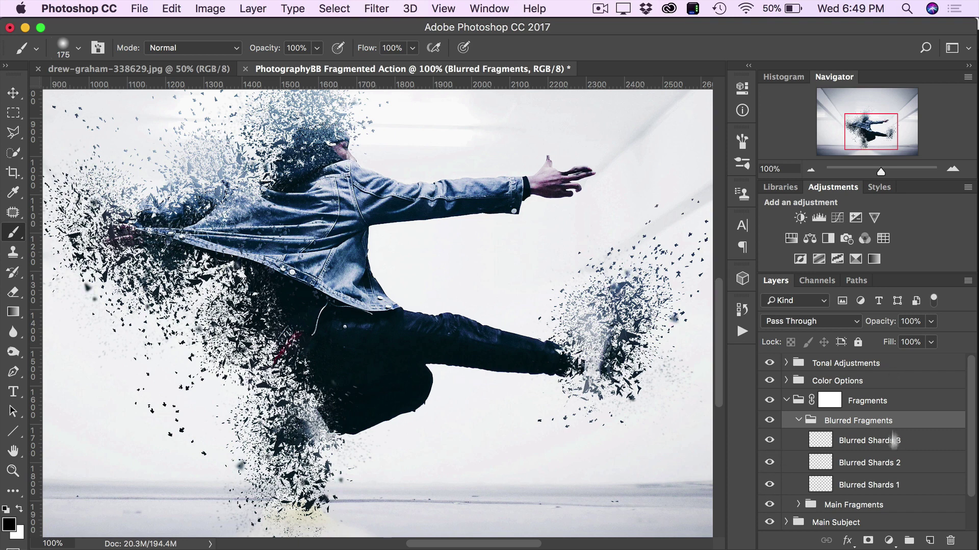
pyautogui.click(797, 420)
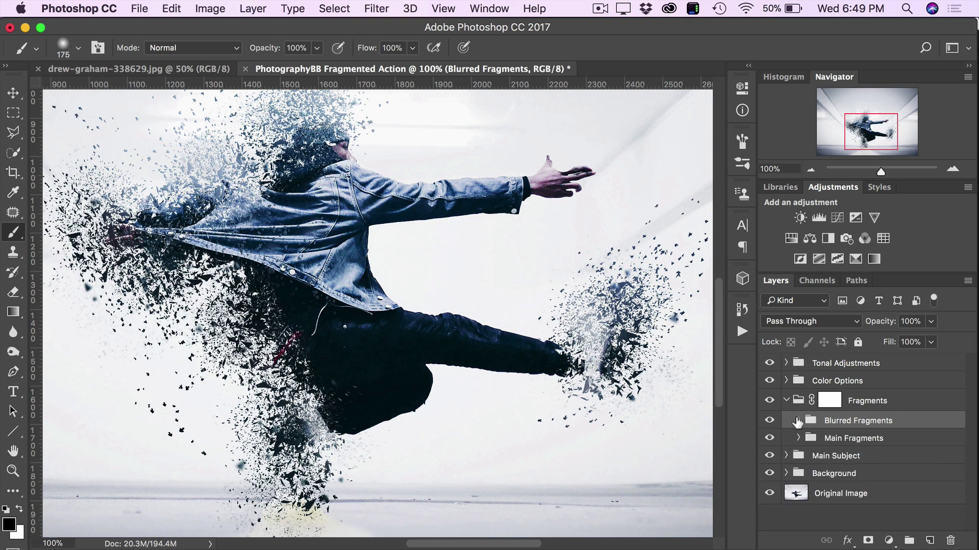
# Step: Compare the image with and without the Main Fragments group, leaving the group visible
pyautogui.click(862, 443)
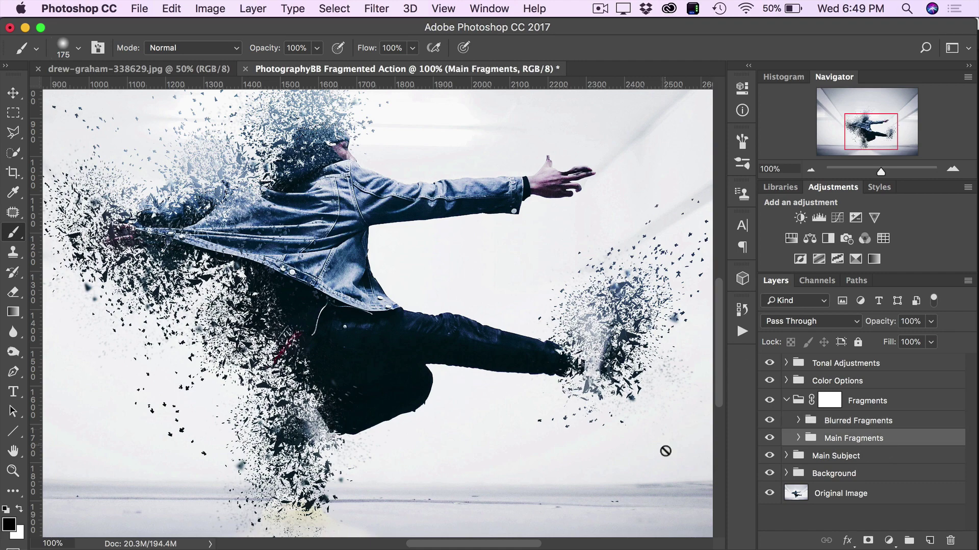
pyautogui.click(768, 438)
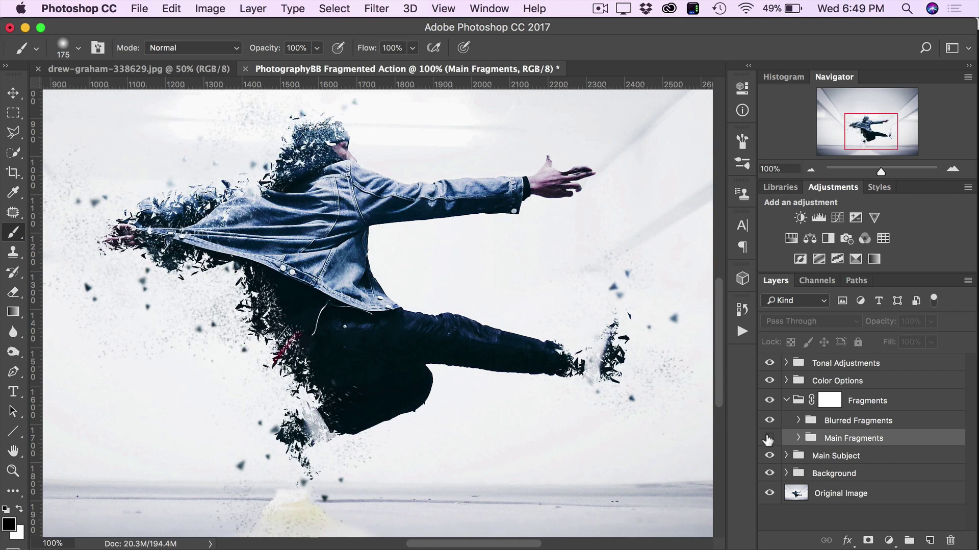
pyautogui.click(769, 438)
pyautogui.click(768, 437)
pyautogui.click(769, 438)
pyautogui.click(769, 438)
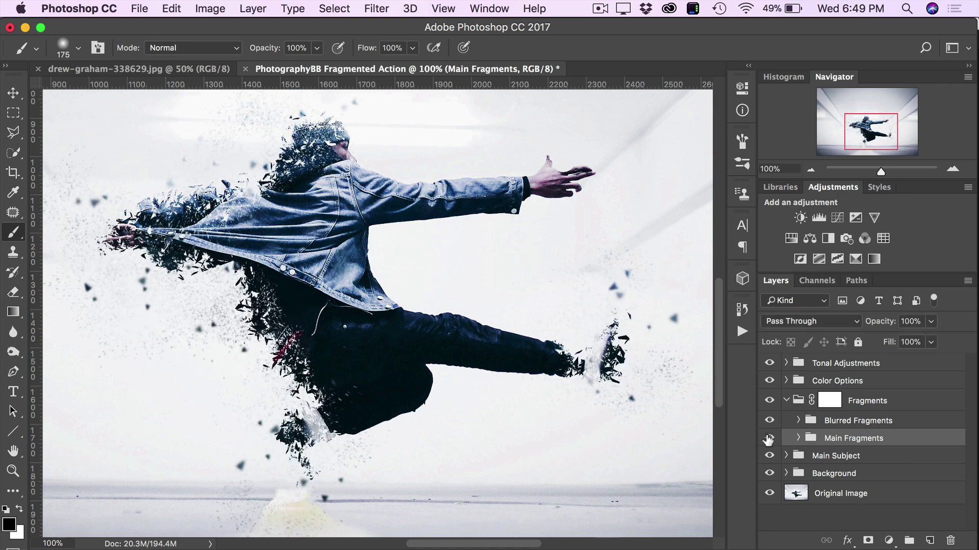
# Step: Look over the Main Subject Shards layers in the Main Fragments group, and collapse it along with the Fragments group
pyautogui.click(799, 437)
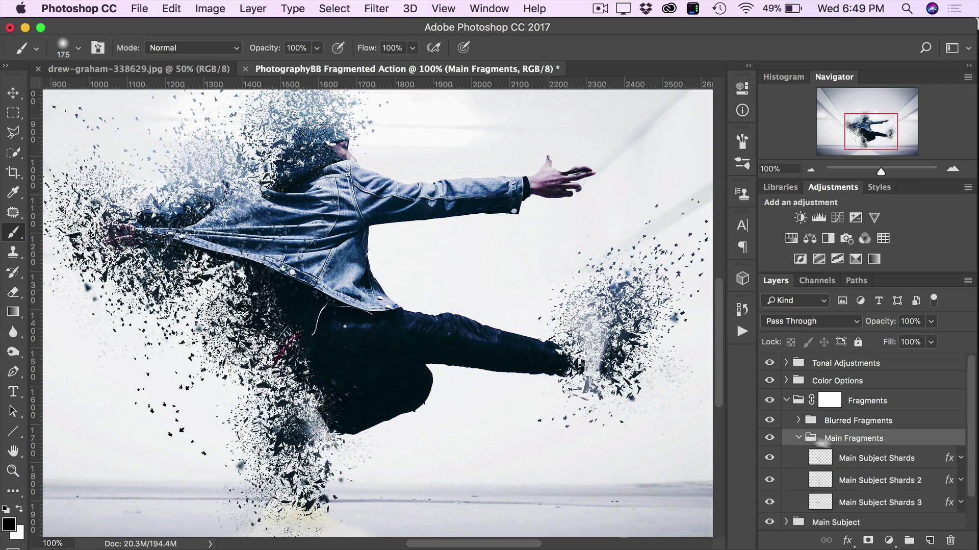
pyautogui.scroll(-2, 857, 453)
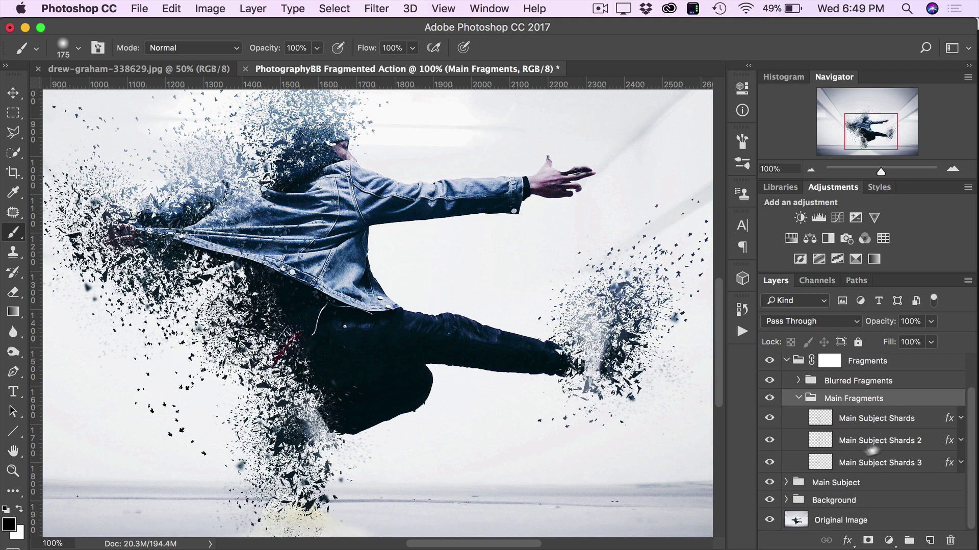
pyautogui.click(798, 399)
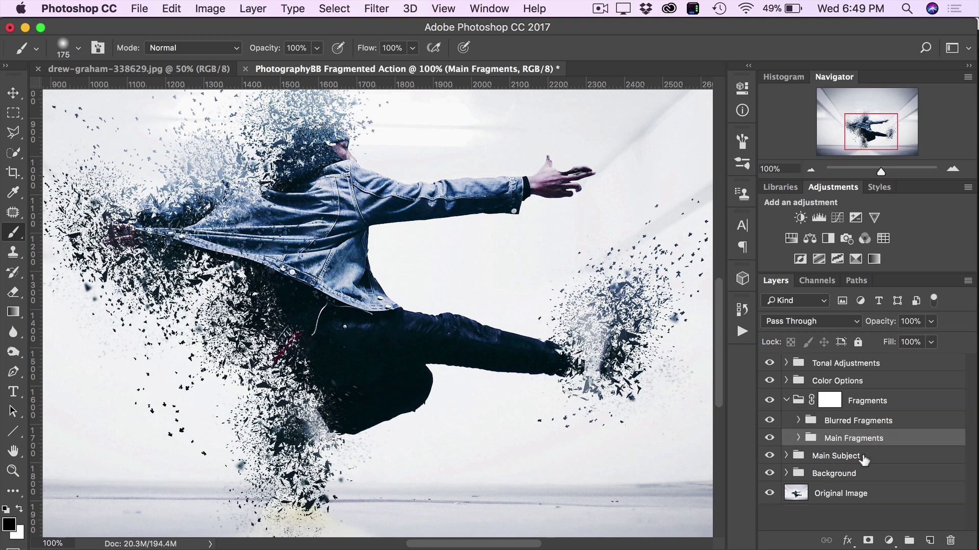
pyautogui.click(786, 401)
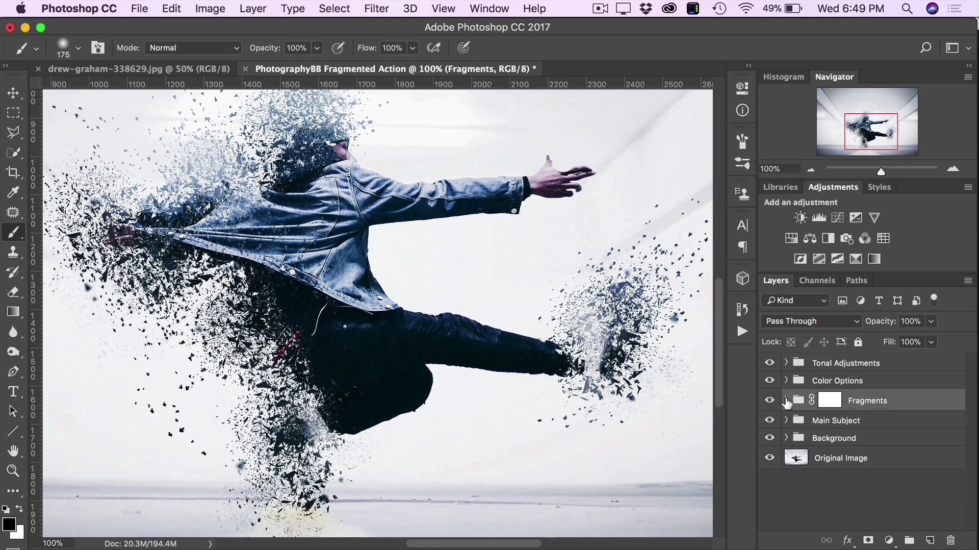
# Step: Select the Main Subject group and expand it to show its layers
pyautogui.click(825, 423)
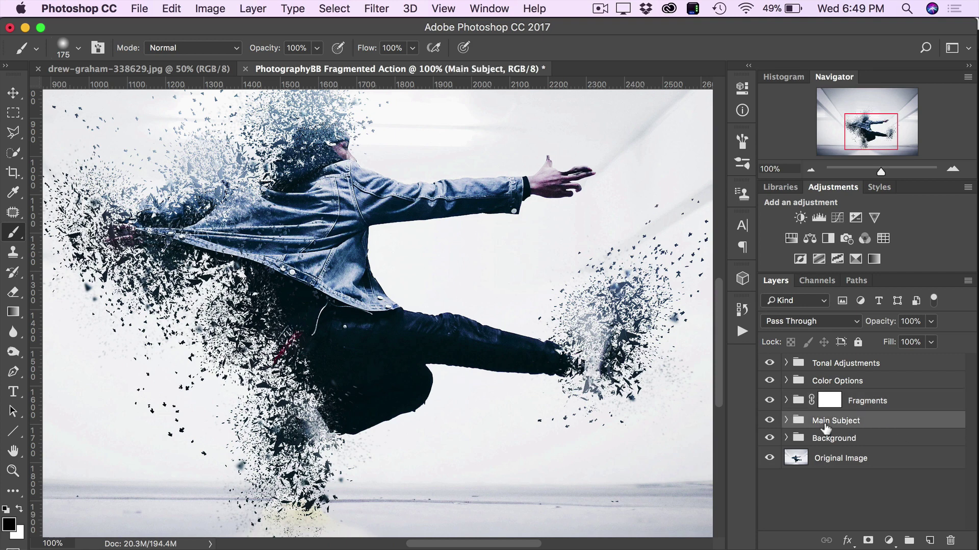
pyautogui.click(786, 421)
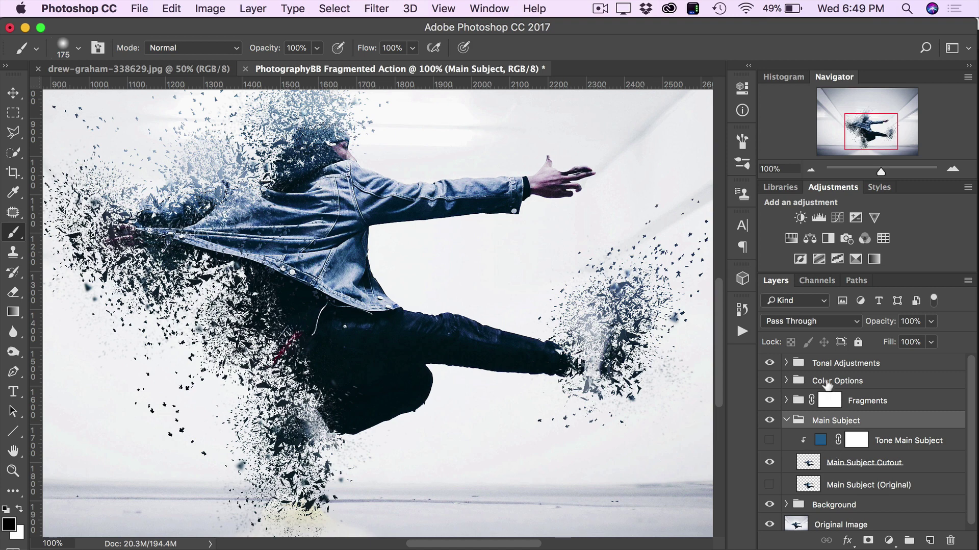
# Step: Show the Tone Main Subject layer and change its solid fill color to olive yellow, hex b7b114
pyautogui.click(818, 445)
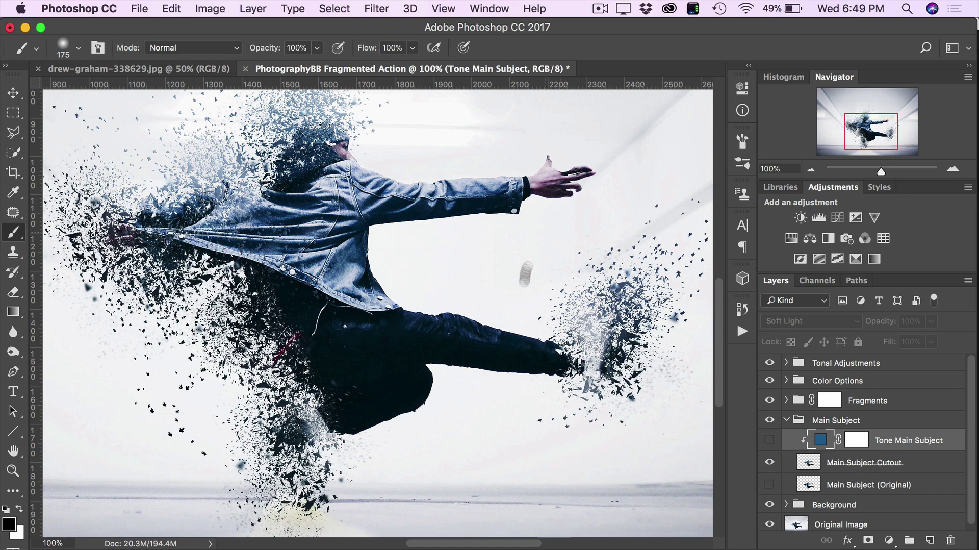
pyautogui.click(770, 442)
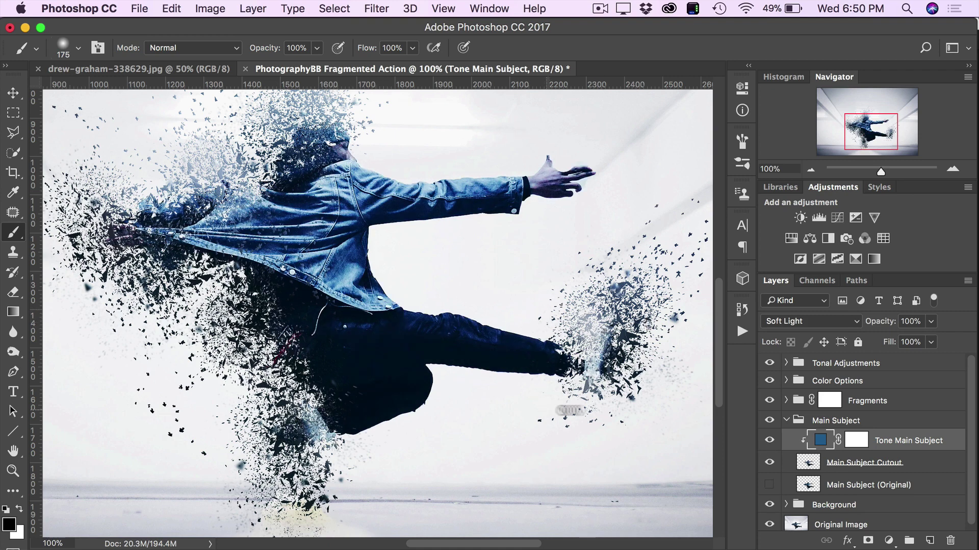
pyautogui.doubleClick(822, 439)
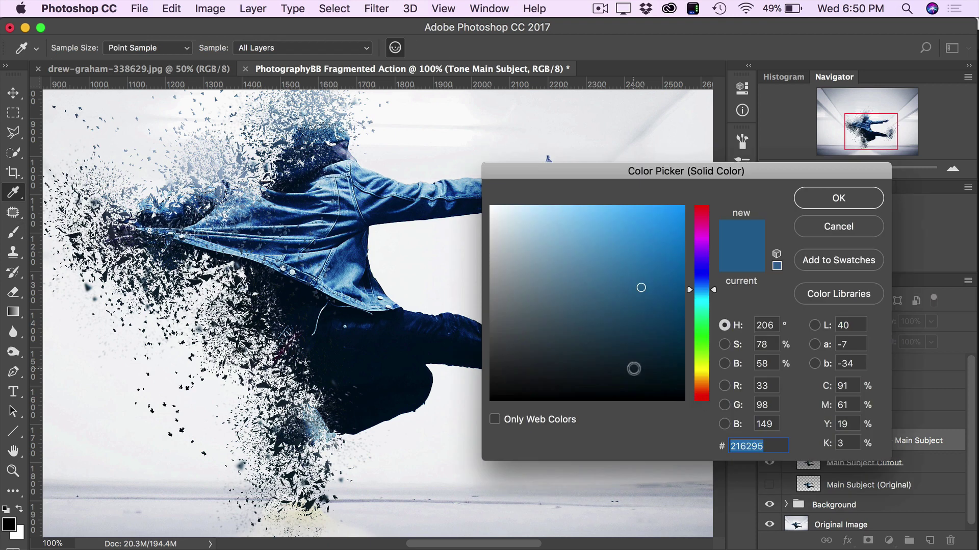
pyautogui.moveTo(702, 291); pyautogui.dragTo(702, 369)
pyautogui.click(663, 260)
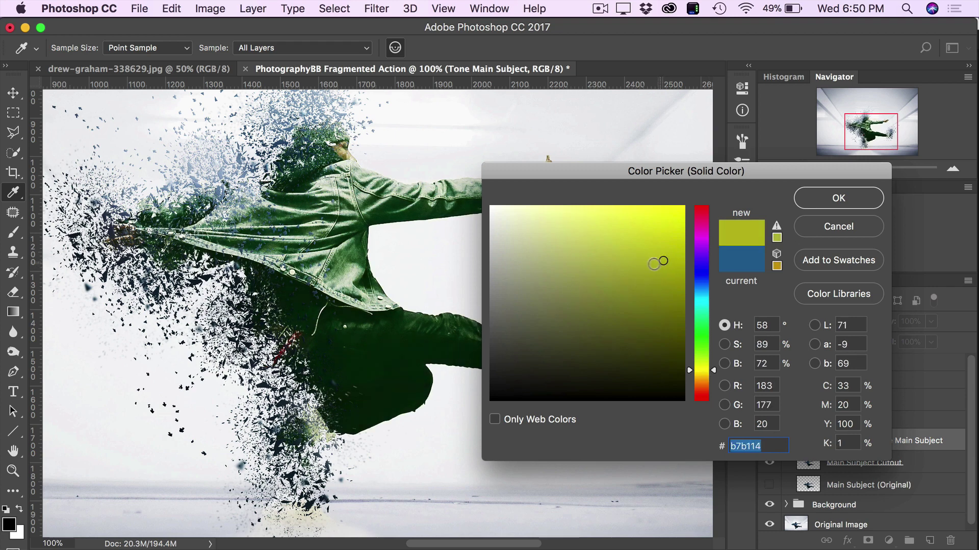
pyautogui.click(838, 198)
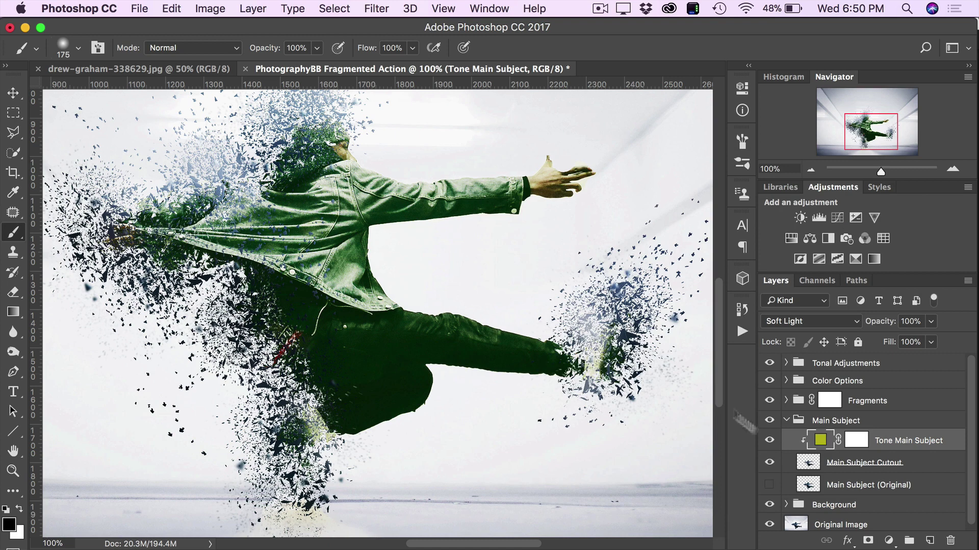
# Step: Compare the dancer with and without the Tone Main Subject color fill, leaving the layer hidden
pyautogui.click(769, 440)
pyautogui.click(769, 441)
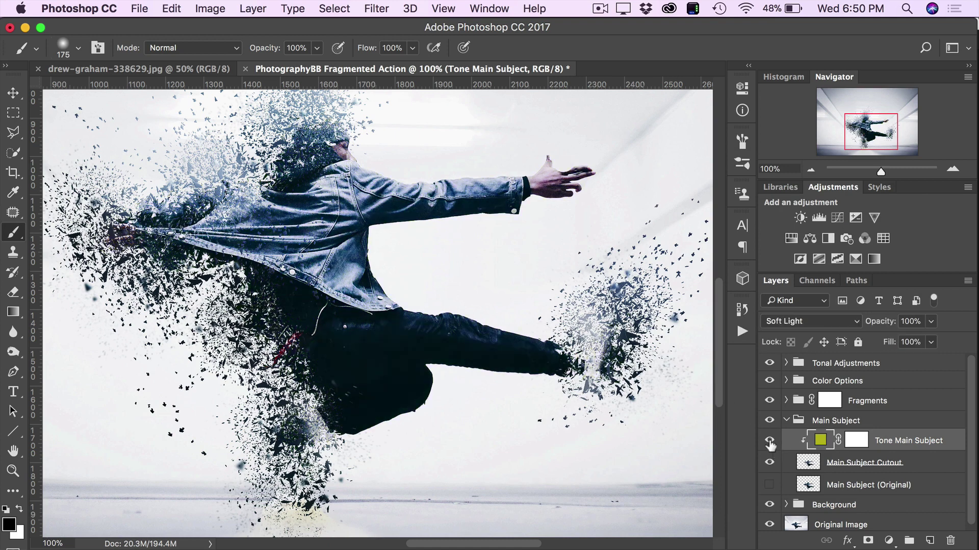
pyautogui.click(769, 440)
pyautogui.click(769, 442)
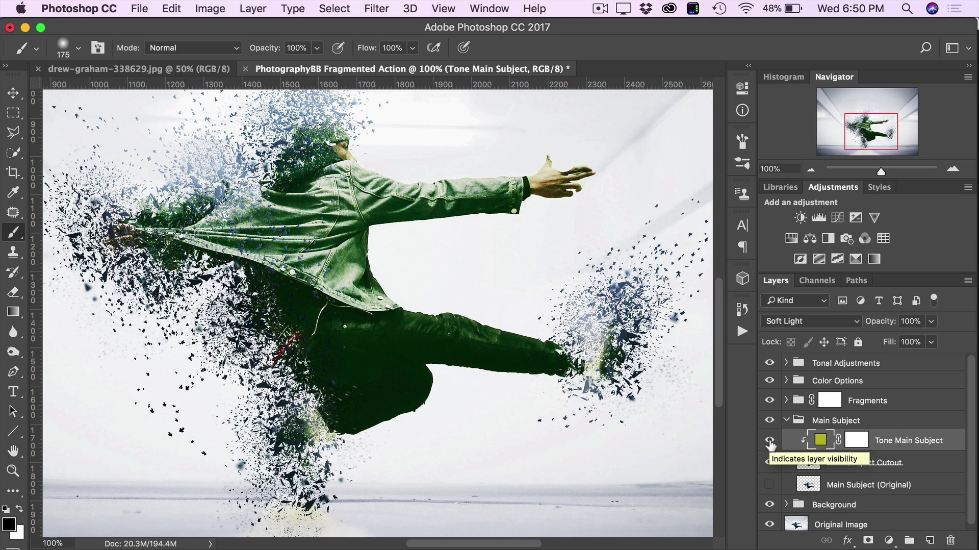
pyautogui.click(770, 440)
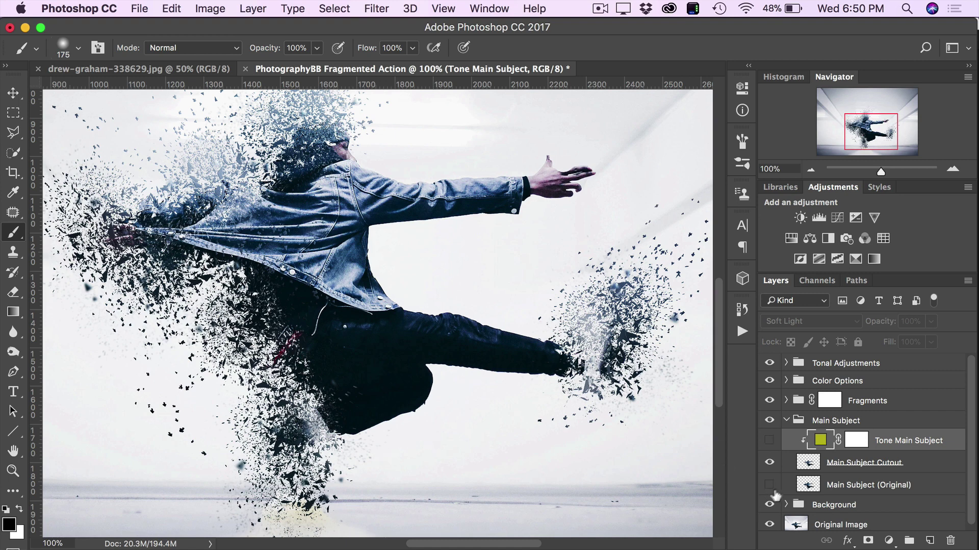
# Step: Select the Main Subject (Original) layer and compare the image with and without it
pyautogui.click(837, 490)
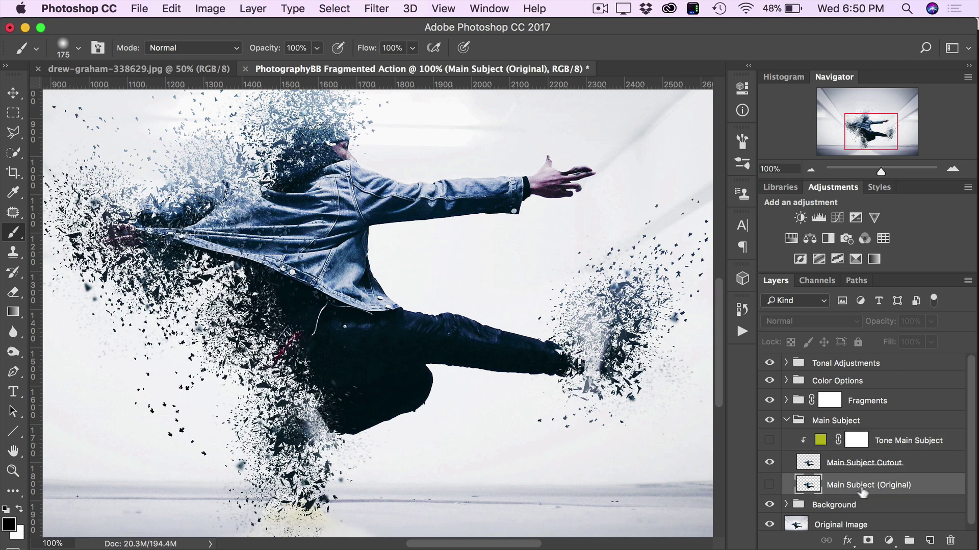
pyautogui.click(769, 488)
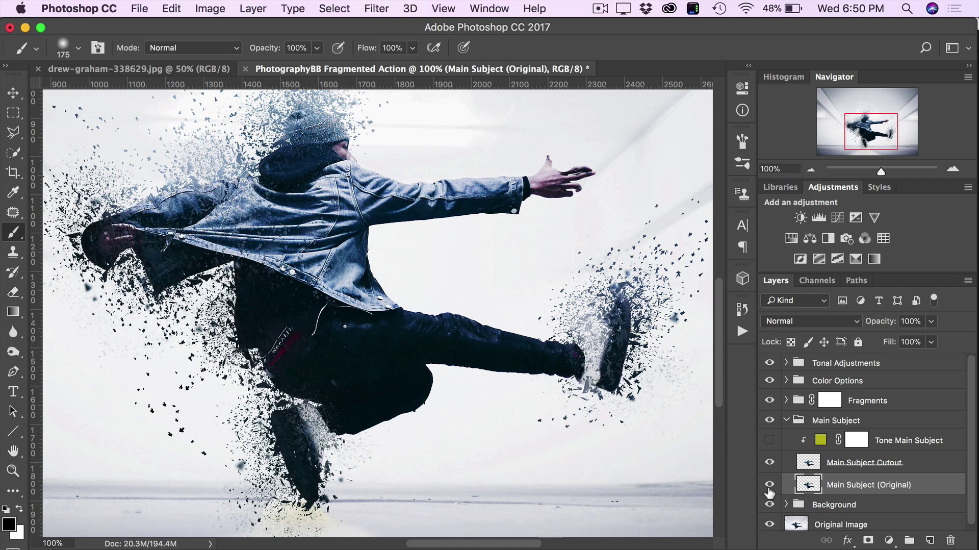
pyautogui.click(769, 485)
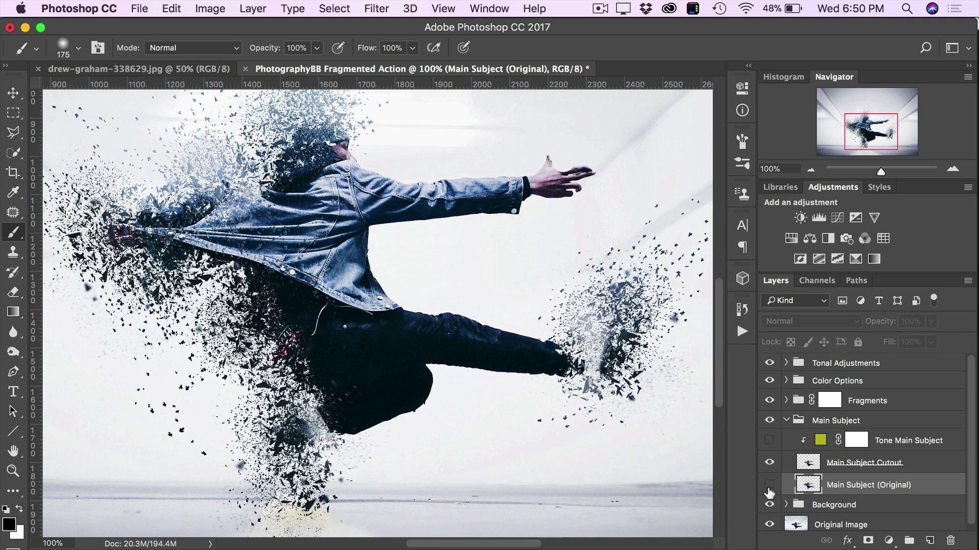
# Step: Show Main Subject (Original), try out a lower opacity, restore it to 100%, and hide the layer
pyautogui.click(770, 486)
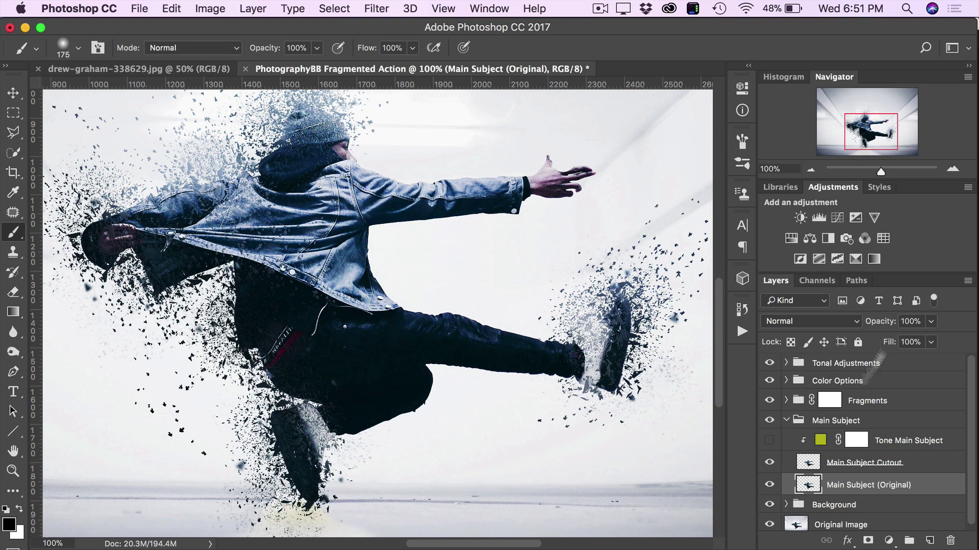
pyautogui.moveTo(885, 322); pyautogui.dragTo(862, 325)
pyautogui.write('100')
pyautogui.press('Return')
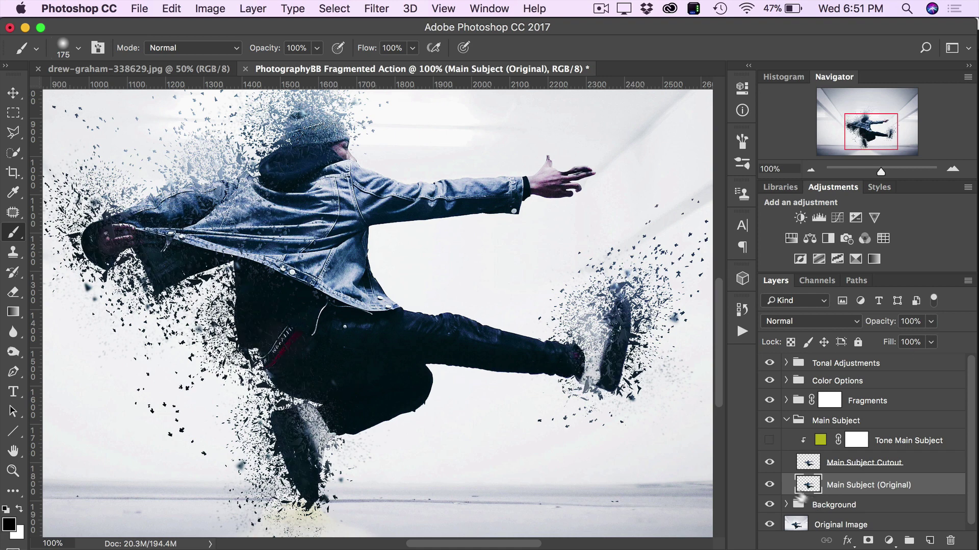
pyautogui.click(770, 486)
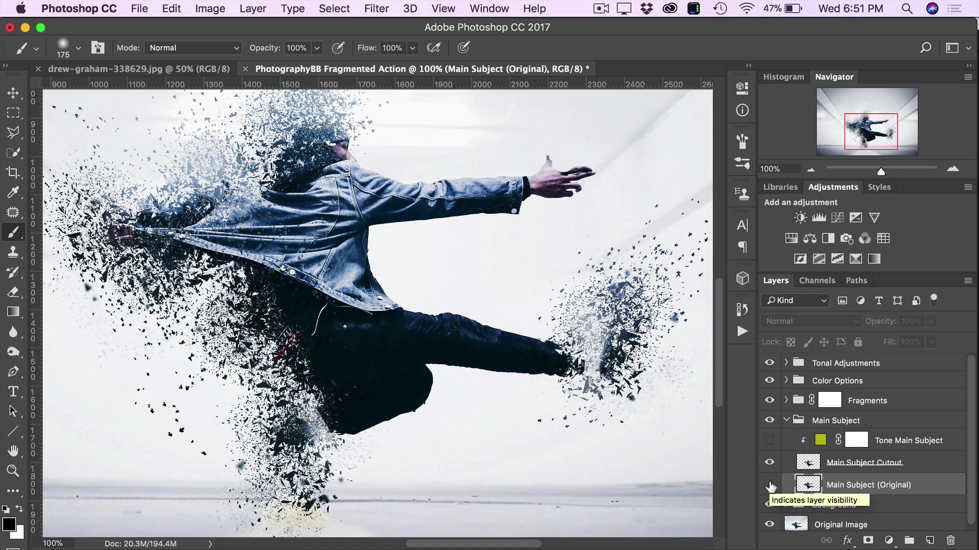
# Step: Collapse the Main Subject group, and select and expand the Background group to show its layers
pyautogui.click(787, 420)
pyautogui.click(861, 440)
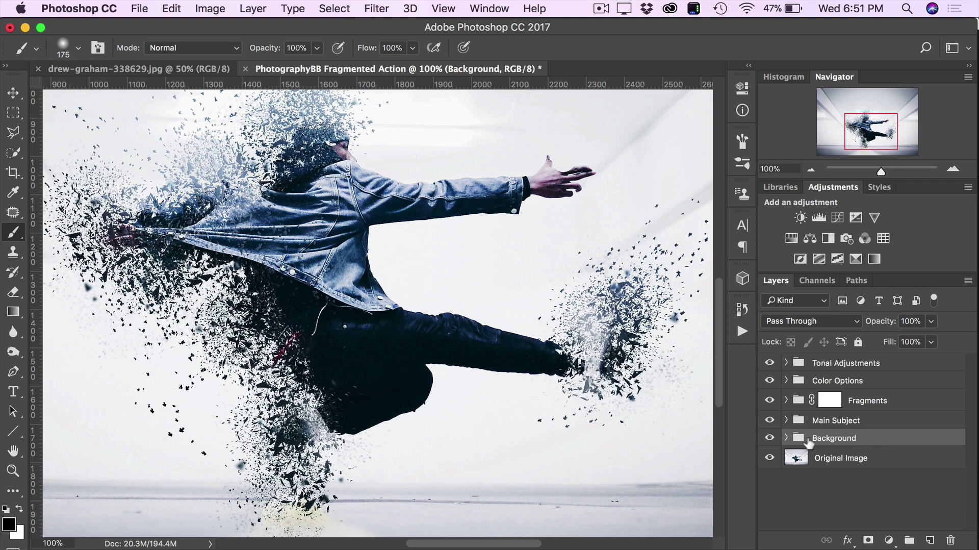
pyautogui.click(786, 438)
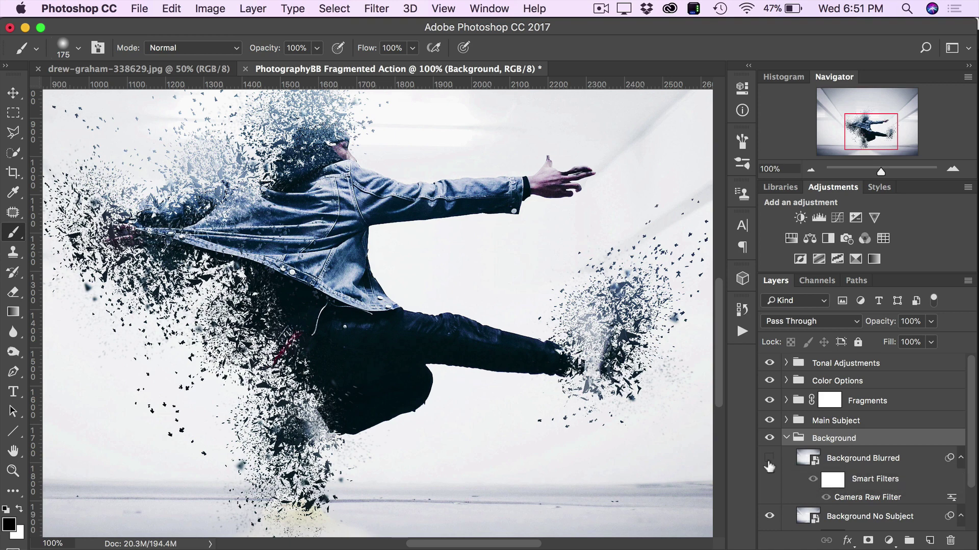
# Step: Compare the whole image with and without the Background Blurred layer, leaving the layer visible
pyautogui.click(773, 164)
pyautogui.write('50%')
pyautogui.press('Return')
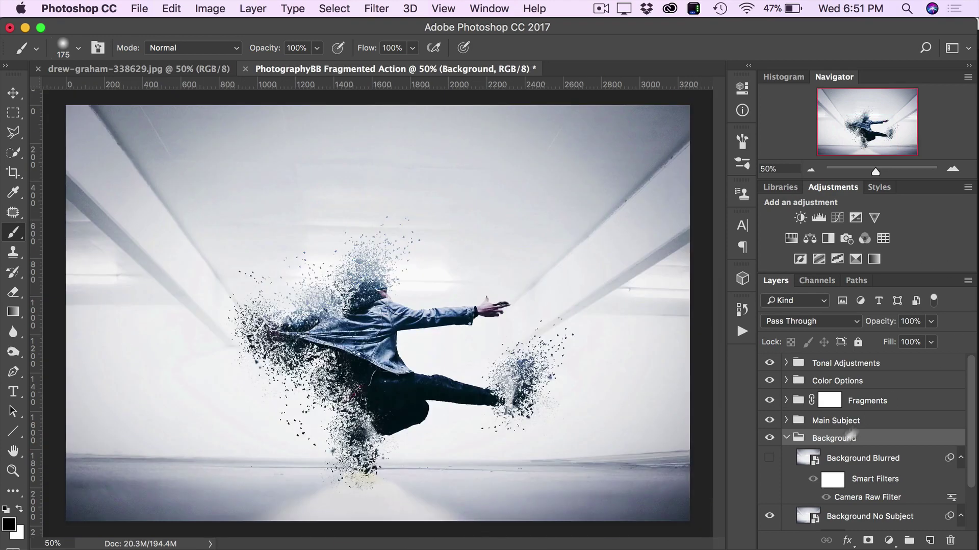
pyautogui.click(769, 458)
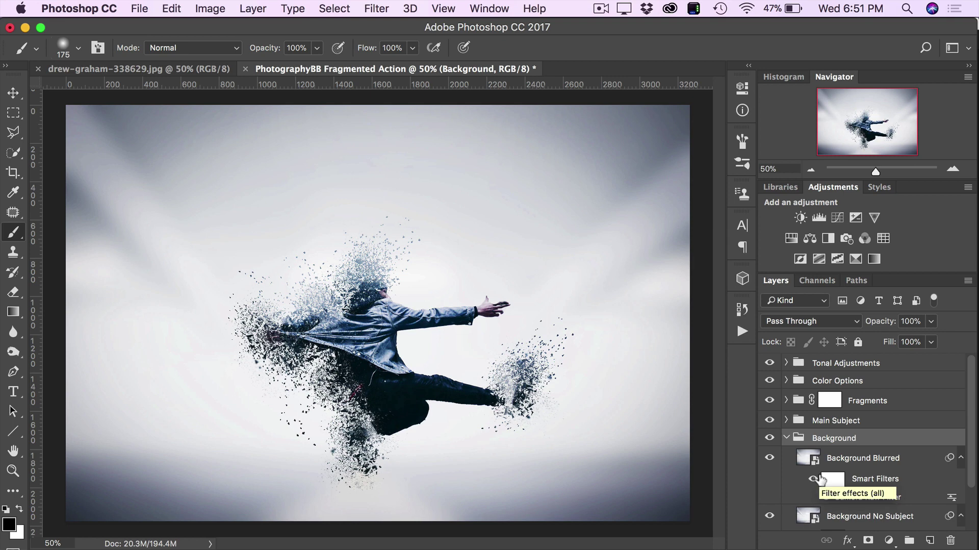
pyautogui.click(772, 459)
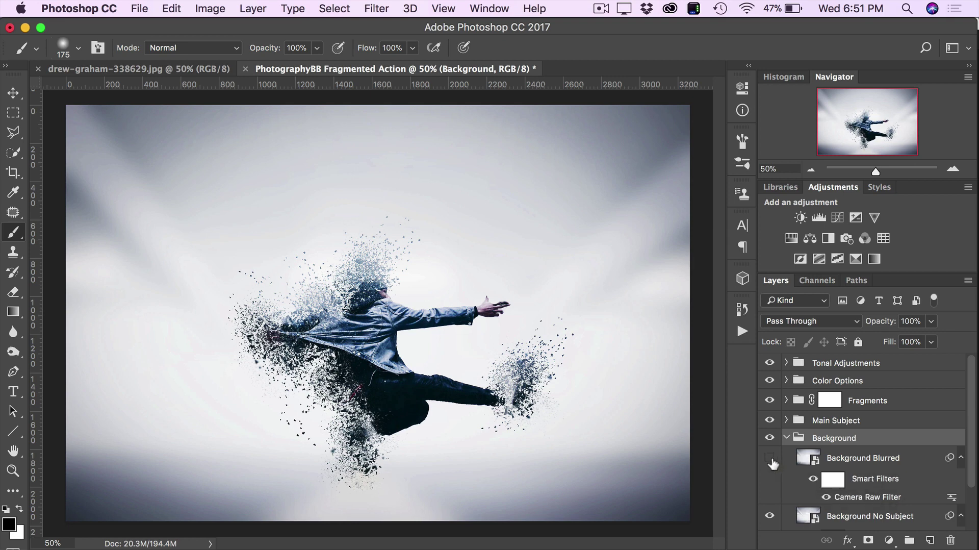
pyautogui.click(772, 459)
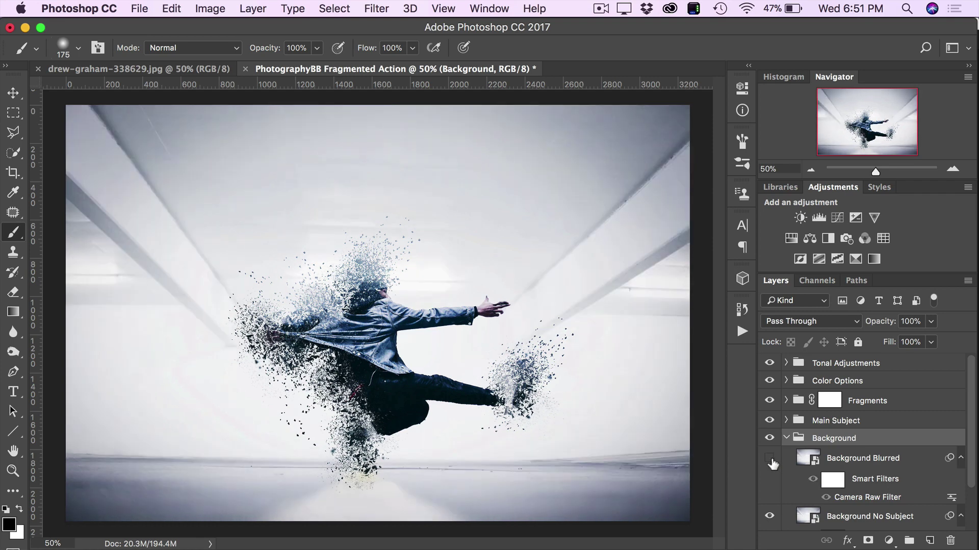
pyautogui.click(771, 459)
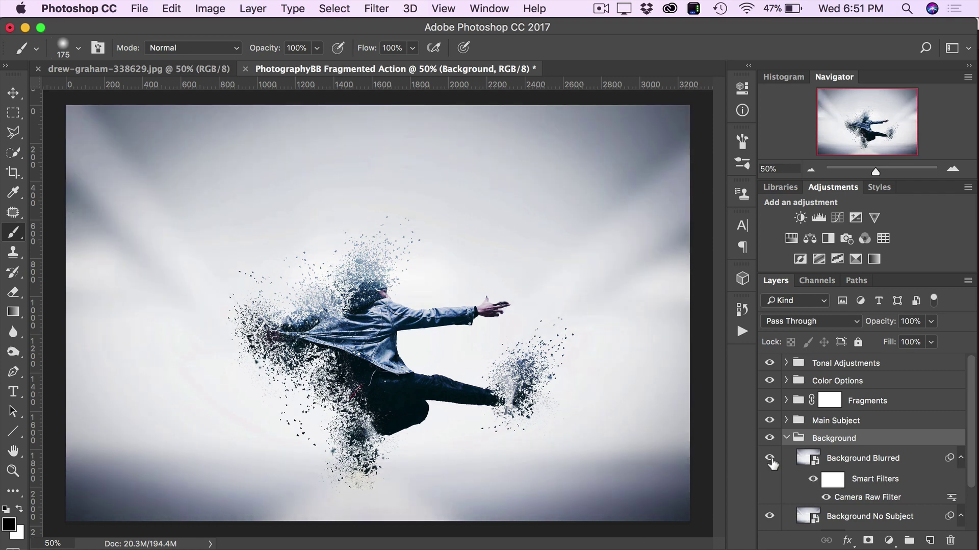
# Step: Set Background Blurred's Camera Raw filter to exposure -1.50, contrast +34, shadows +16 and vibrance +49, and compare the image with and without the layer
pyautogui.click(856, 496)
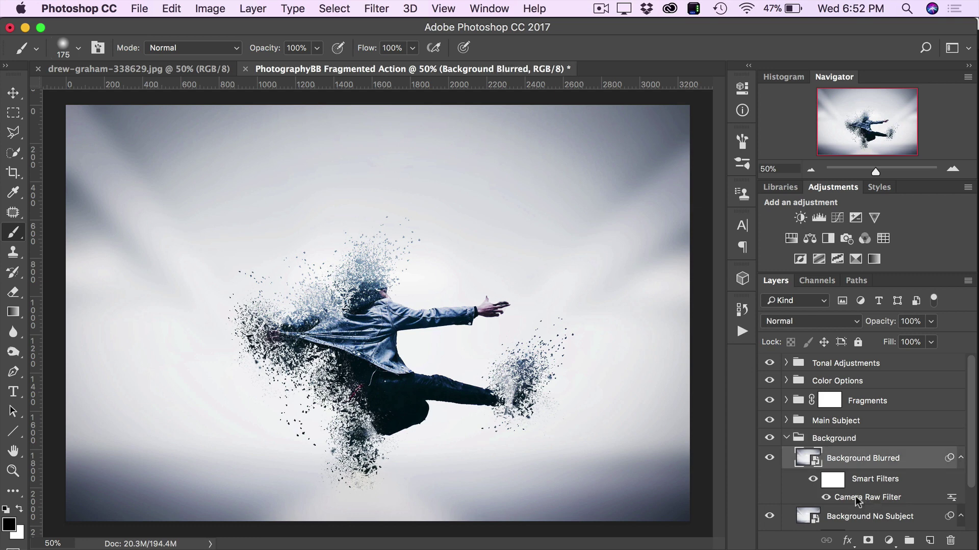
pyautogui.doubleClick(855, 495)
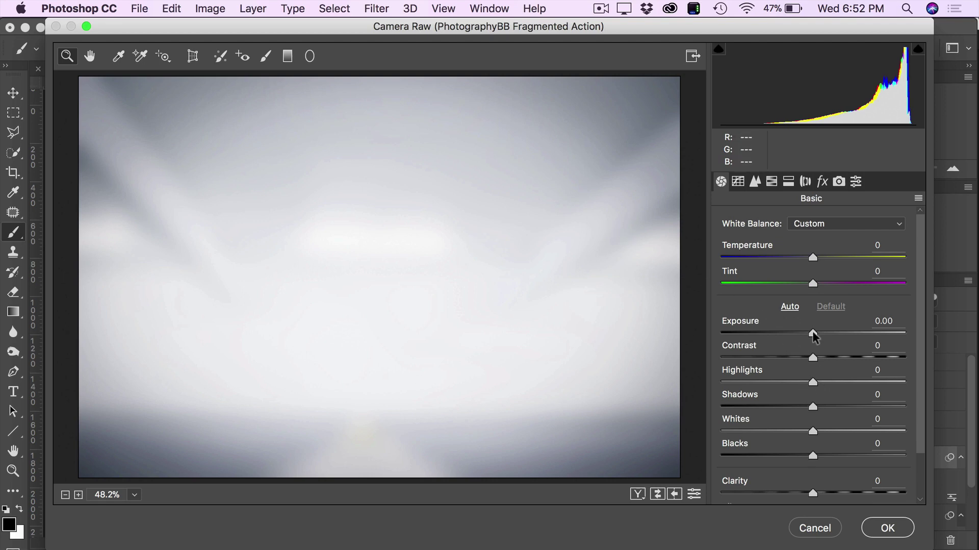
pyautogui.moveTo(815, 335); pyautogui.dragTo(788, 335)
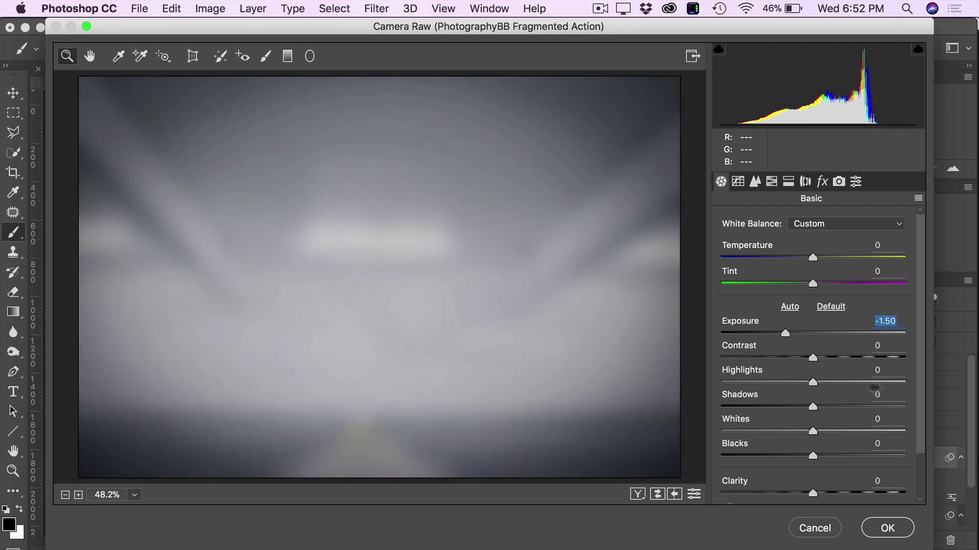
pyautogui.scroll(-1, 837, 396)
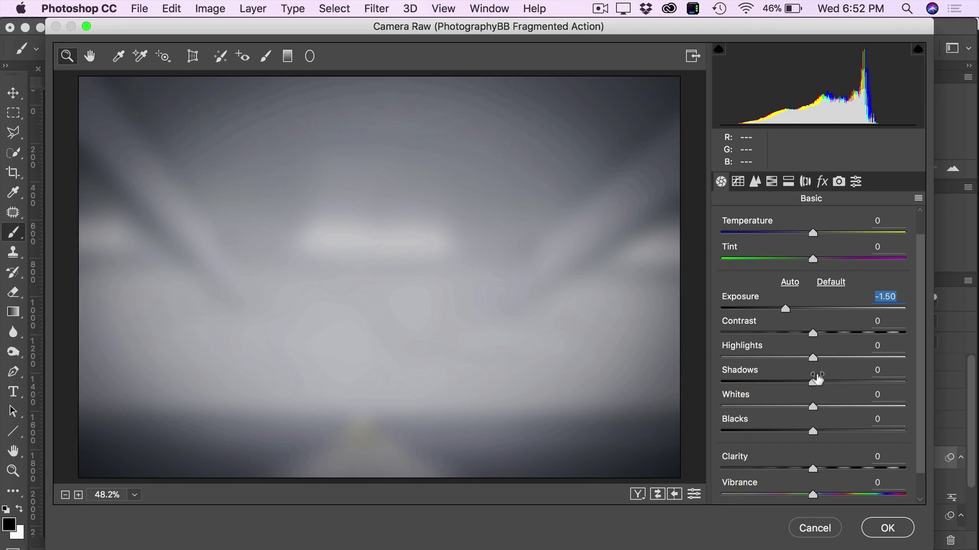
pyautogui.moveTo(813, 384)
pyautogui.mouseDown()
pyautogui.moveTo(787, 383)
pyautogui.moveTo(869, 387)
pyautogui.moveTo(791, 389)
pyautogui.moveTo(830, 383)
pyautogui.mouseUp()
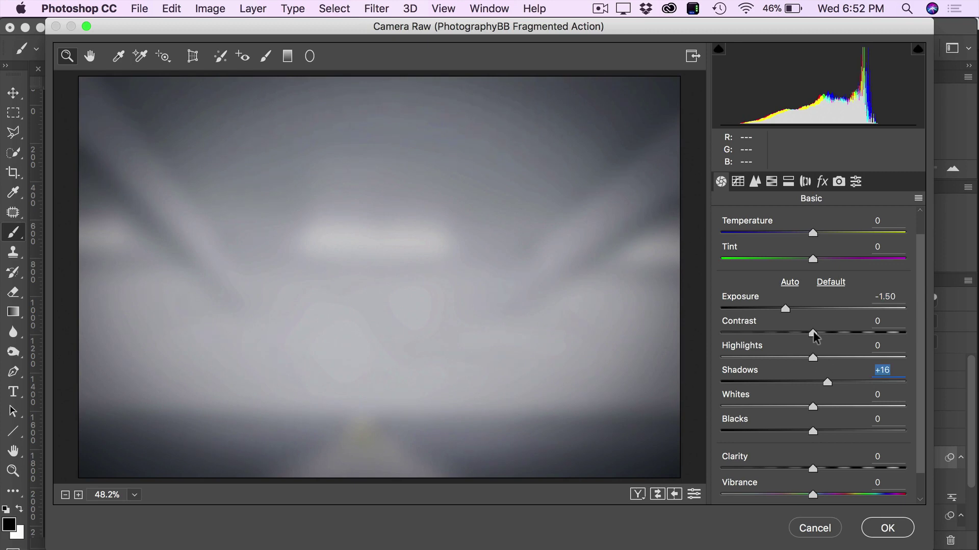
pyautogui.moveTo(812, 333); pyautogui.dragTo(844, 334)
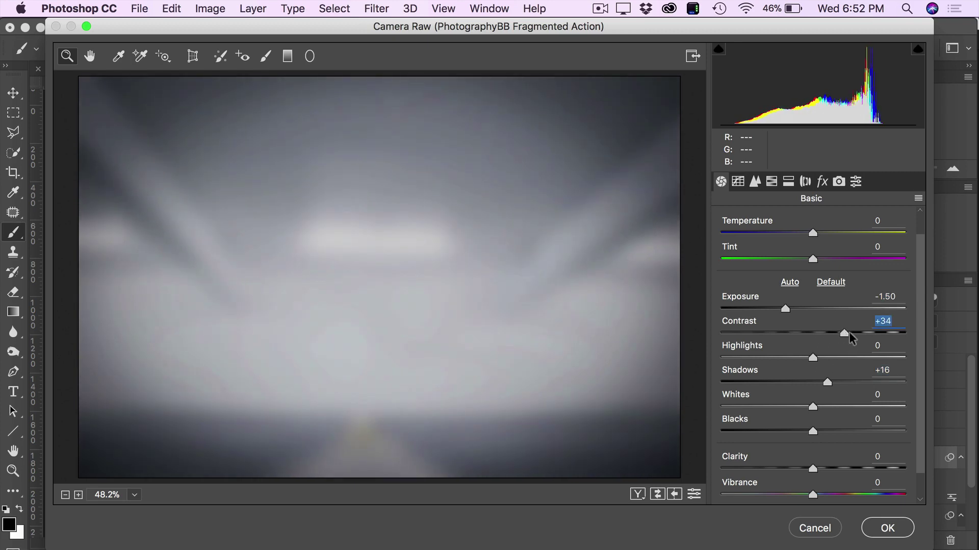
pyautogui.scroll(-1, 851, 339)
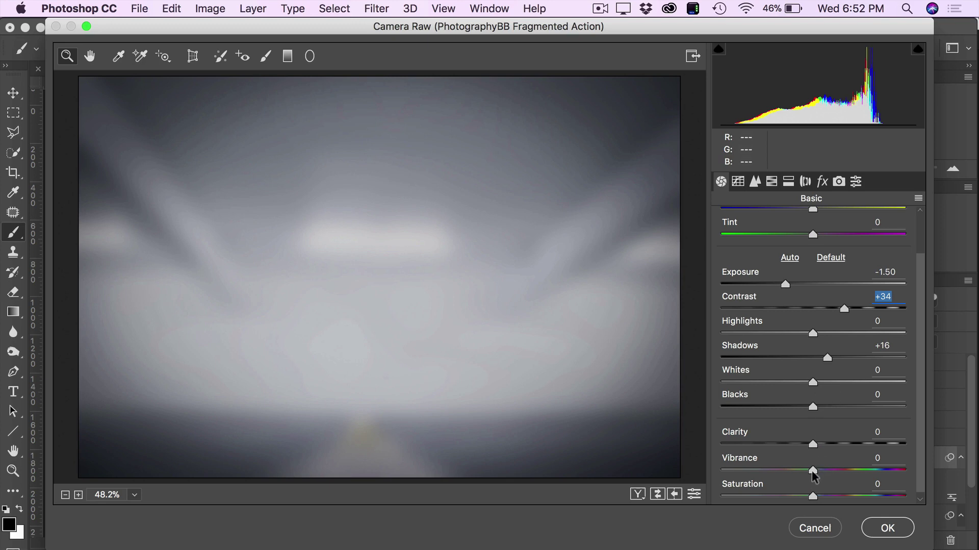
pyautogui.moveTo(813, 470); pyautogui.dragTo(860, 453)
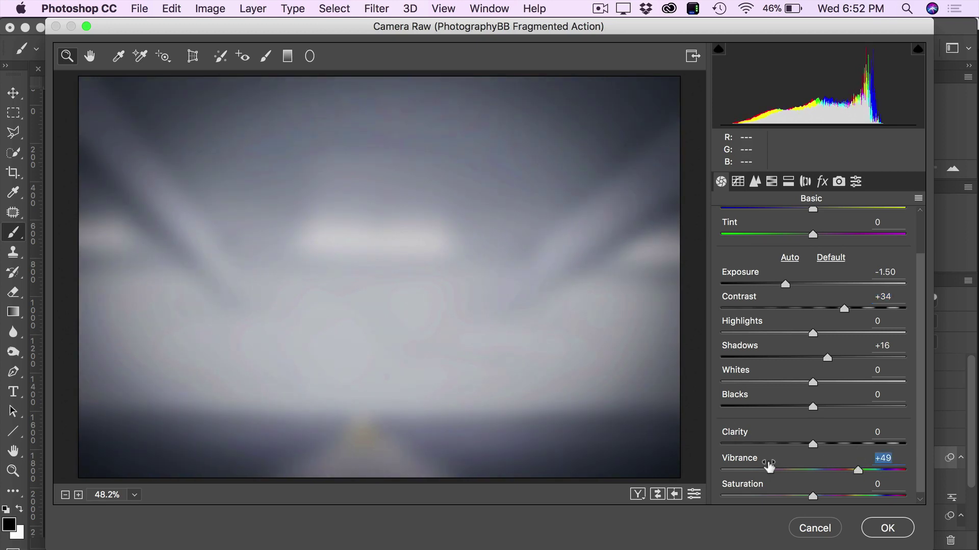
pyautogui.click(885, 530)
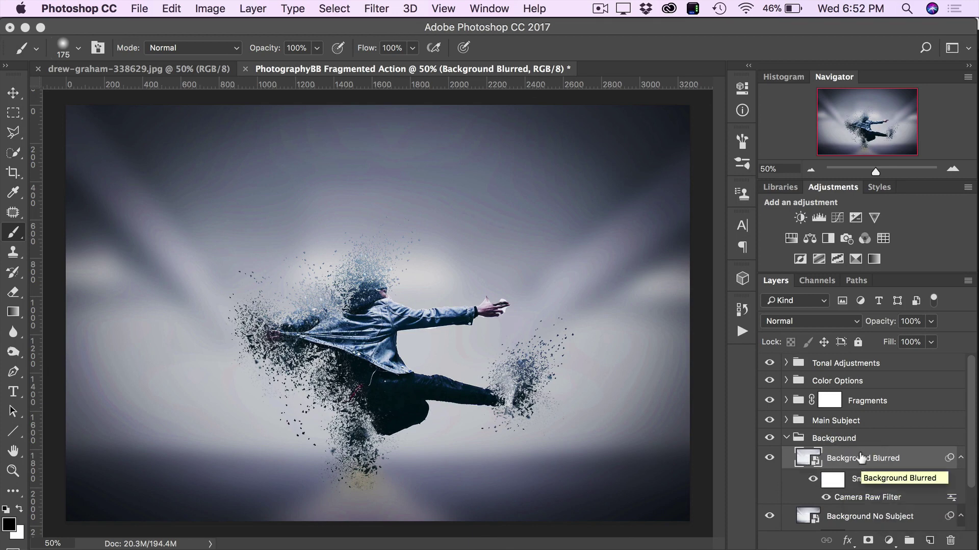
pyautogui.click(771, 458)
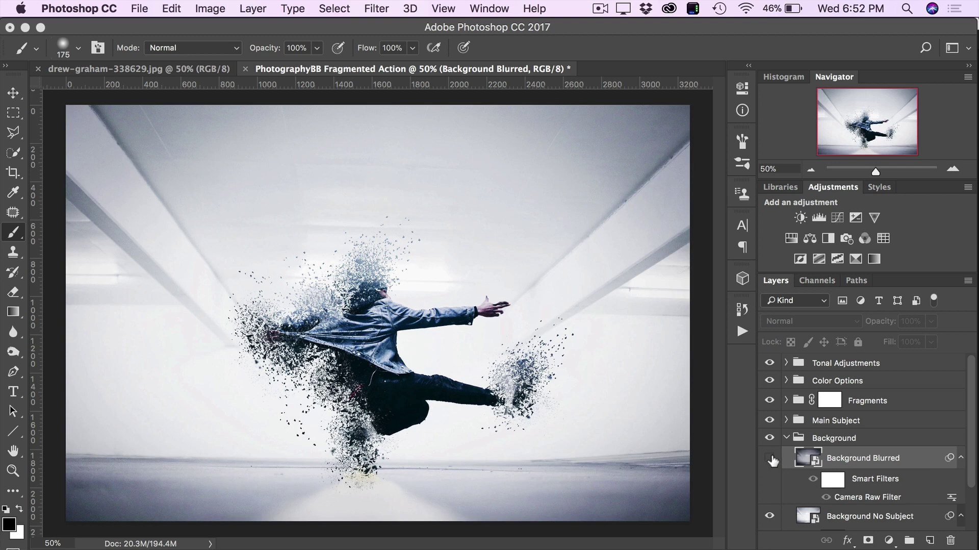
pyautogui.click(770, 458)
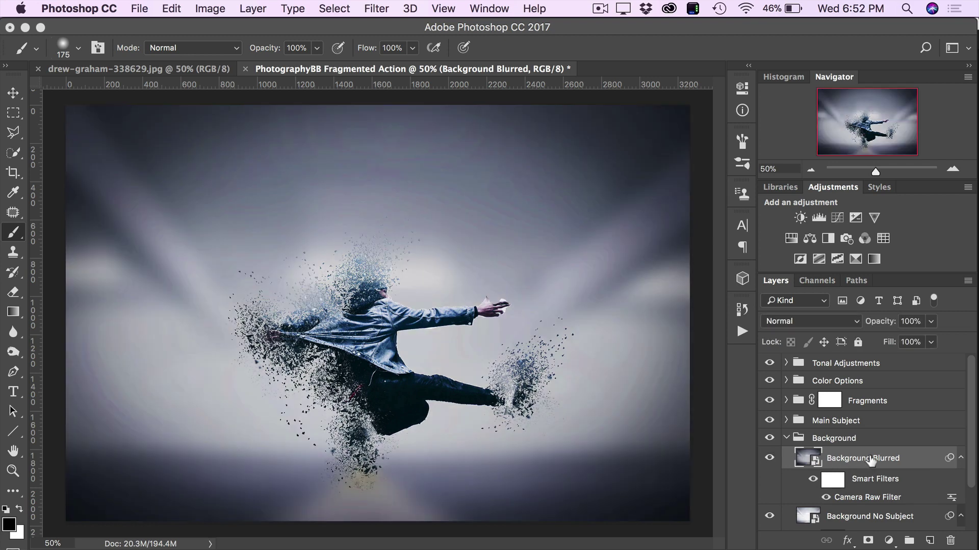
# Step: Lower the Background Blurred layer's opacity to 37%, and hide the layer
pyautogui.moveTo(879, 328); pyautogui.dragTo(842, 328)
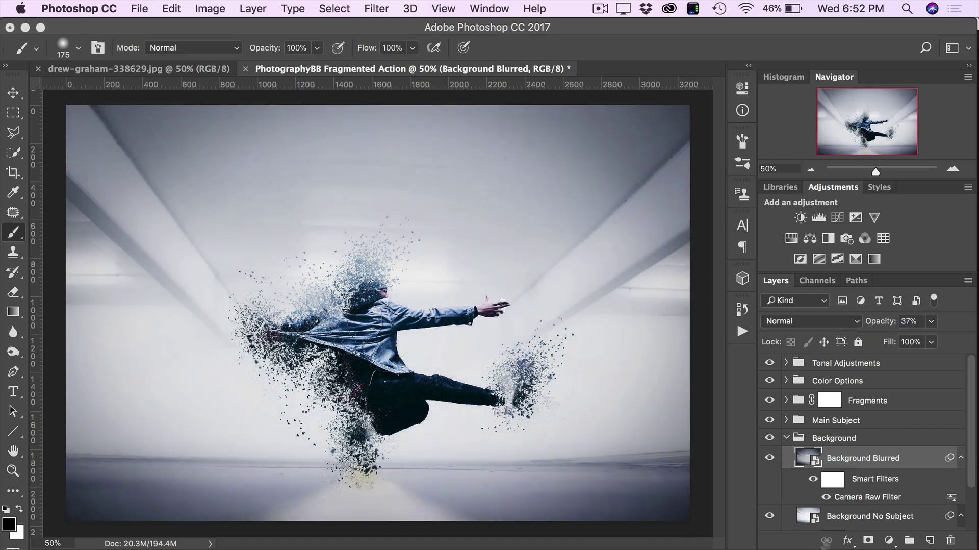
pyautogui.scroll(-2, 830, 455)
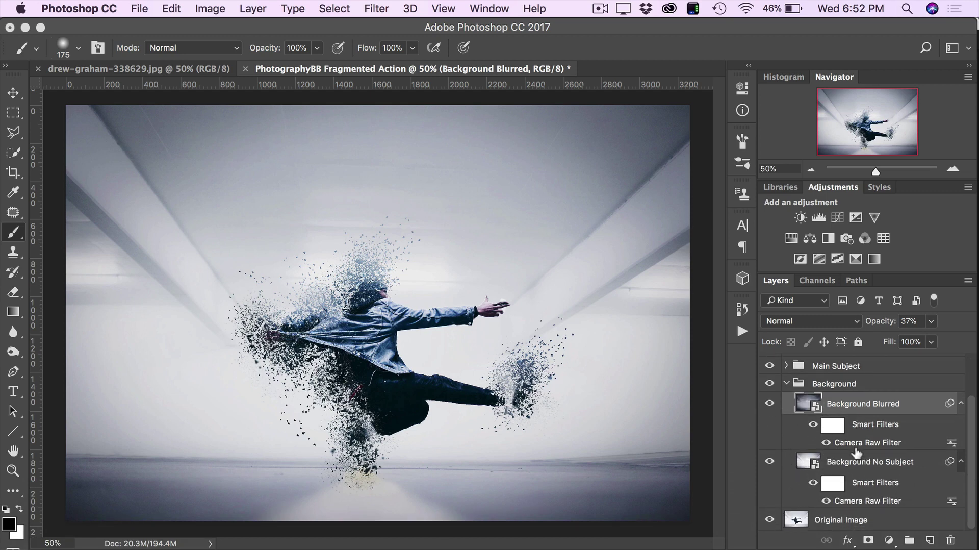
pyautogui.click(768, 404)
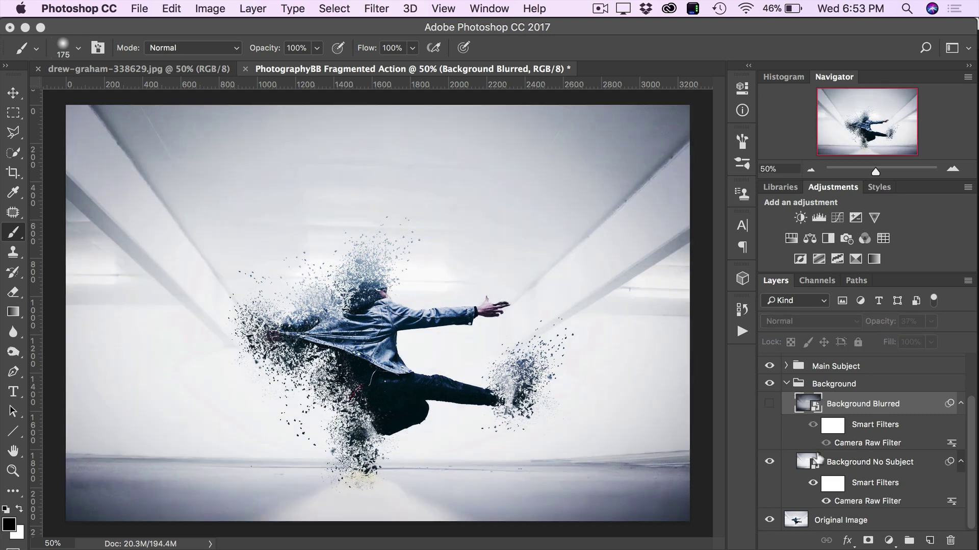
# Step: Set the exposure of the Background No Subject layer's Camera Raw filter to +4.96 and apply it
pyautogui.doubleClick(872, 500)
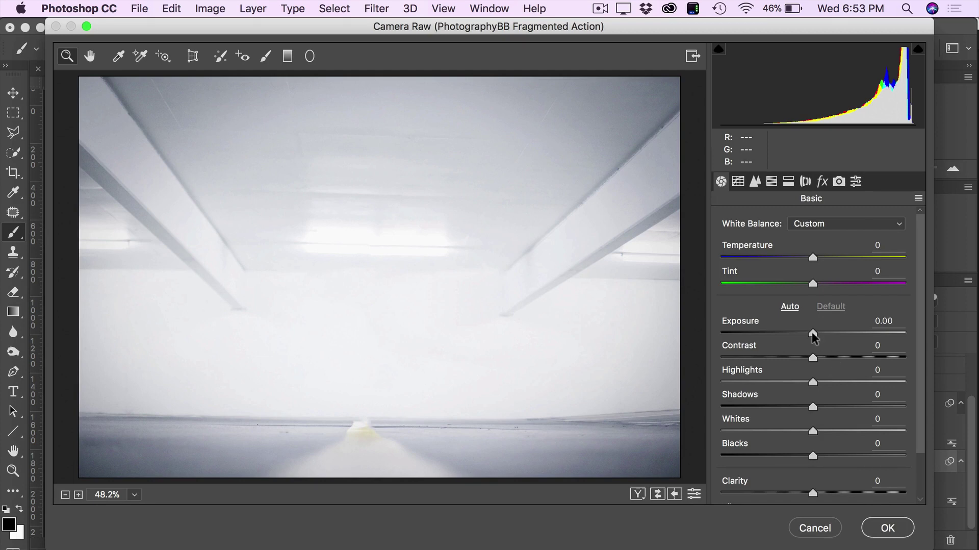
pyautogui.moveTo(813, 332); pyautogui.dragTo(920, 318)
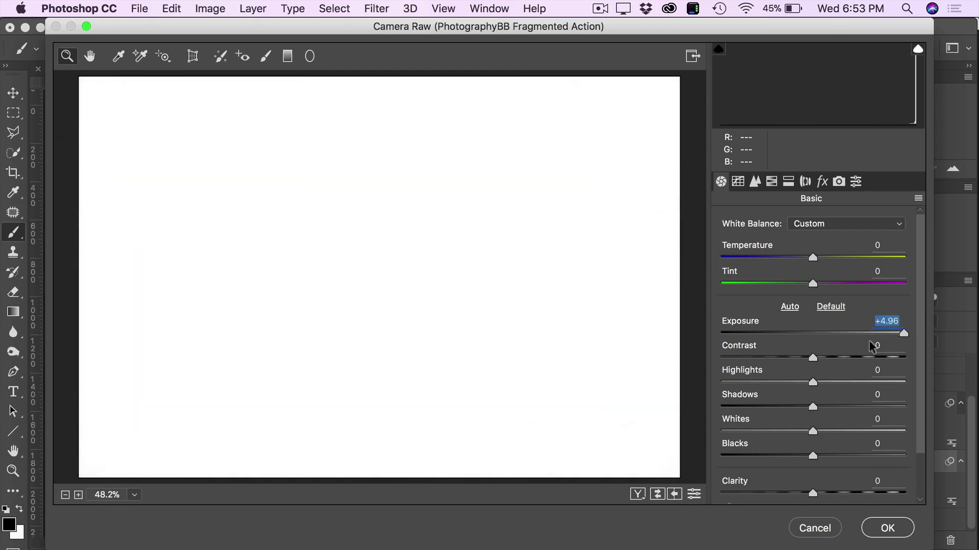
pyautogui.click(887, 527)
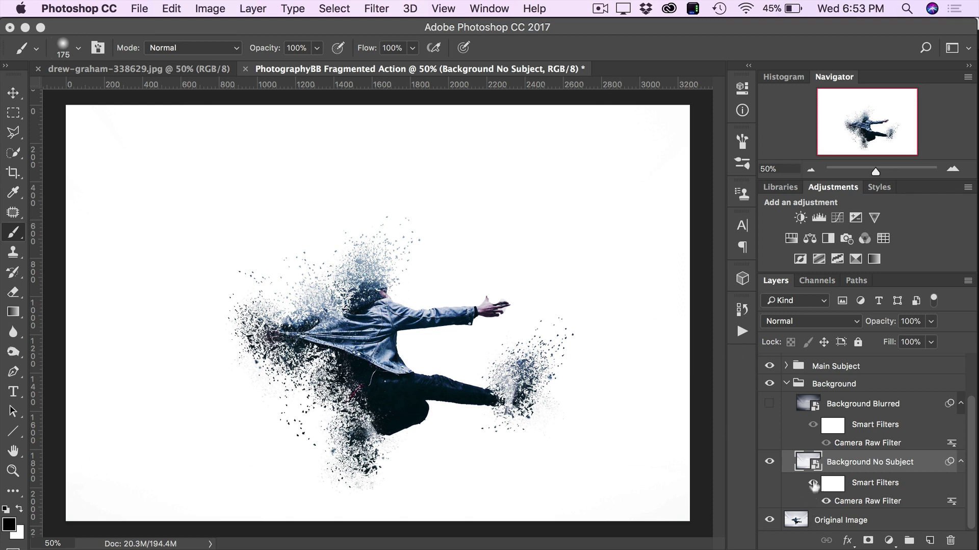
# Step: Compare the image with and without the Background No Subject layer's smart filters, leaving them hidden
pyautogui.click(813, 482)
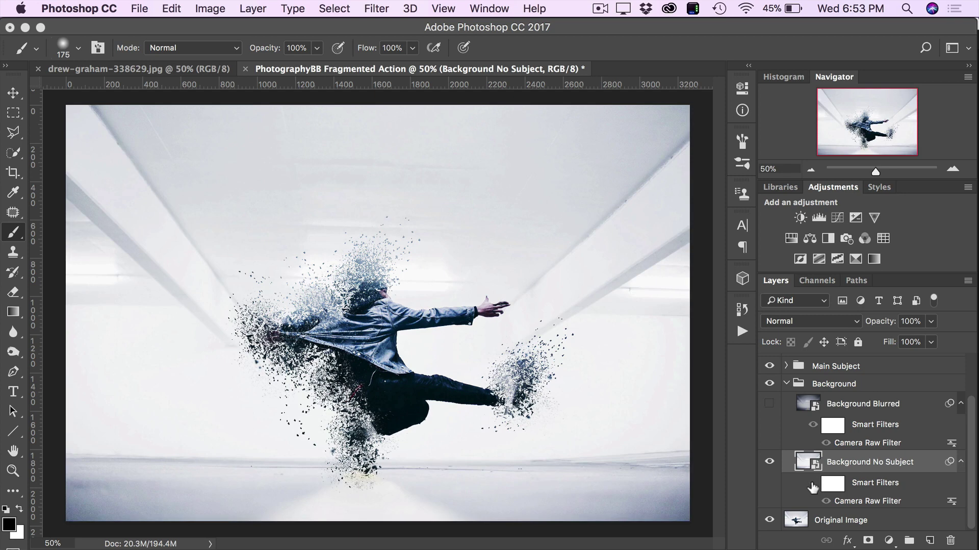
pyautogui.click(813, 483)
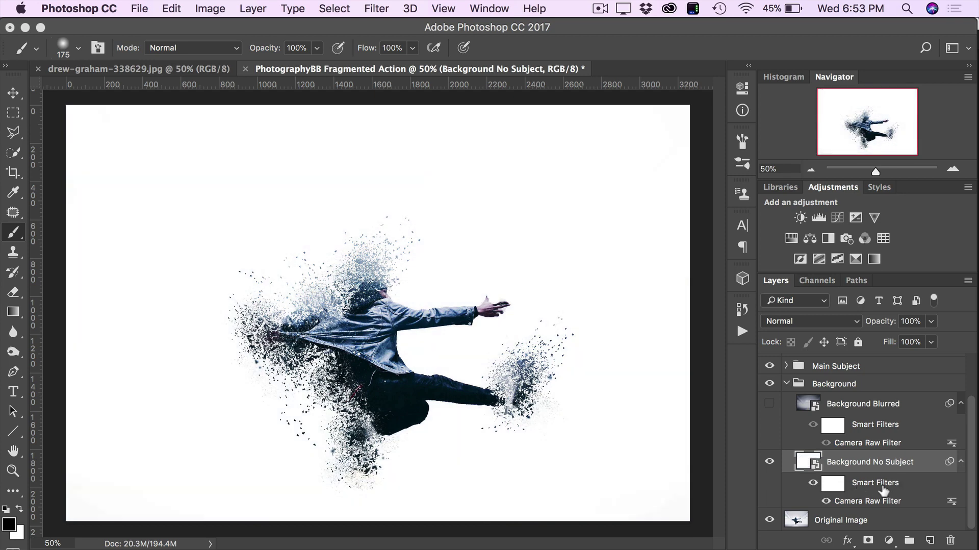
pyautogui.click(814, 484)
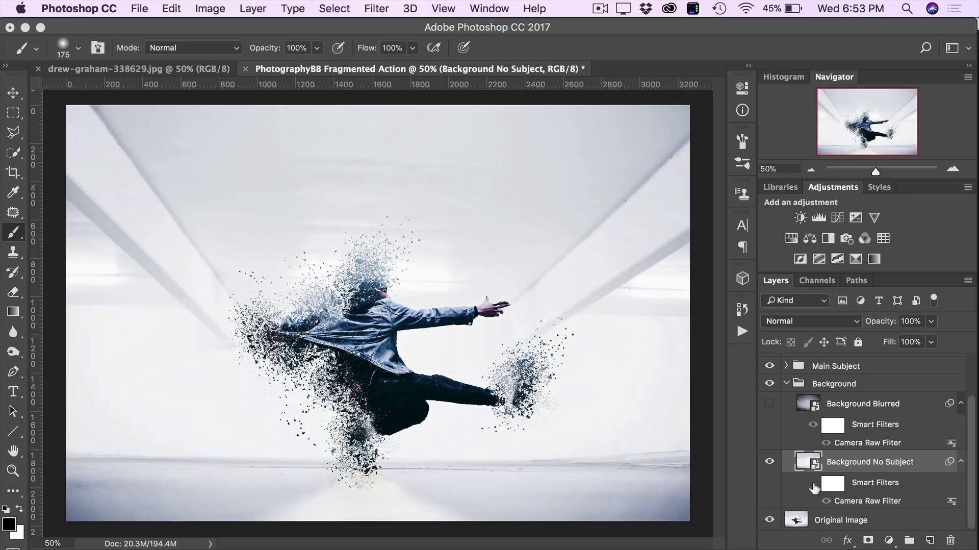
pyautogui.click(813, 484)
pyautogui.click(813, 484)
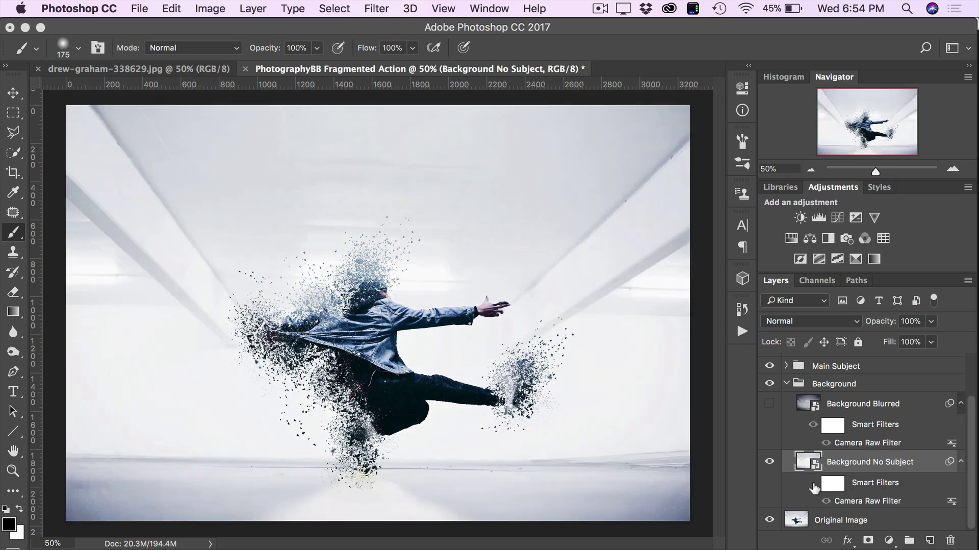